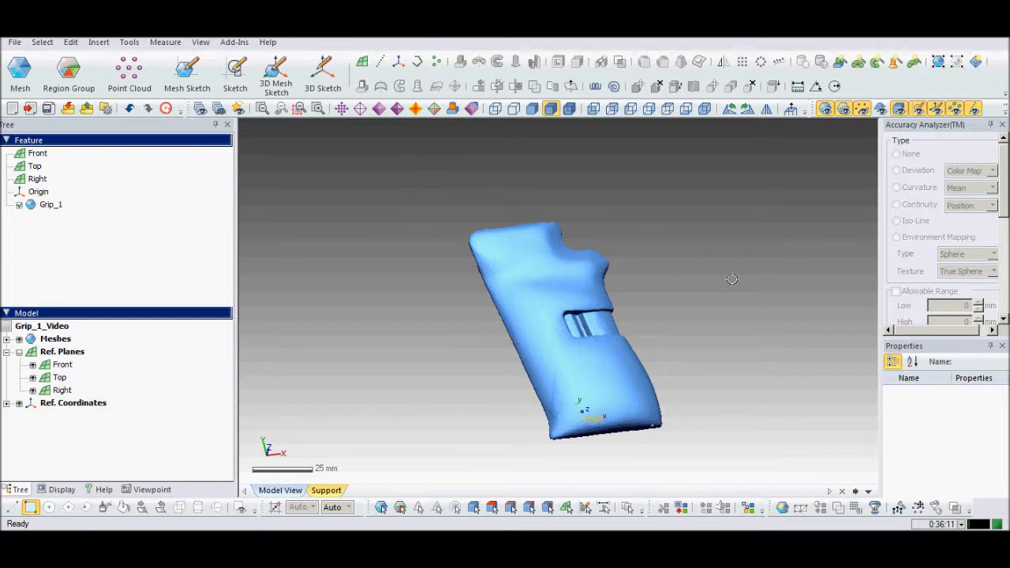
Start a Mesh Fit surface and select the outer poly-faces of the Grip_1 mesh.
right_click_drag(732, 279, 724, 367)
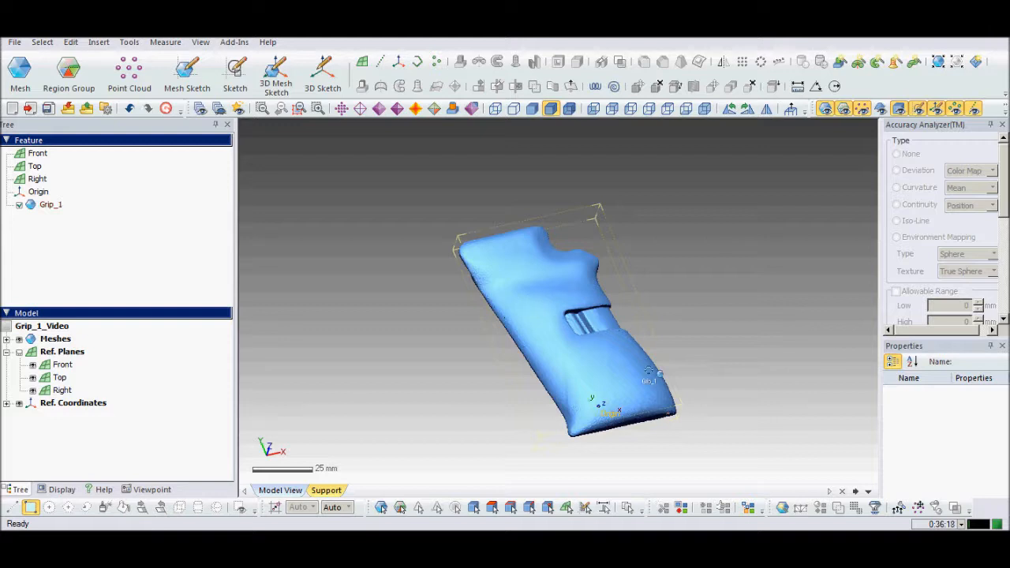
right_click_drag(649, 373, 490, 263)
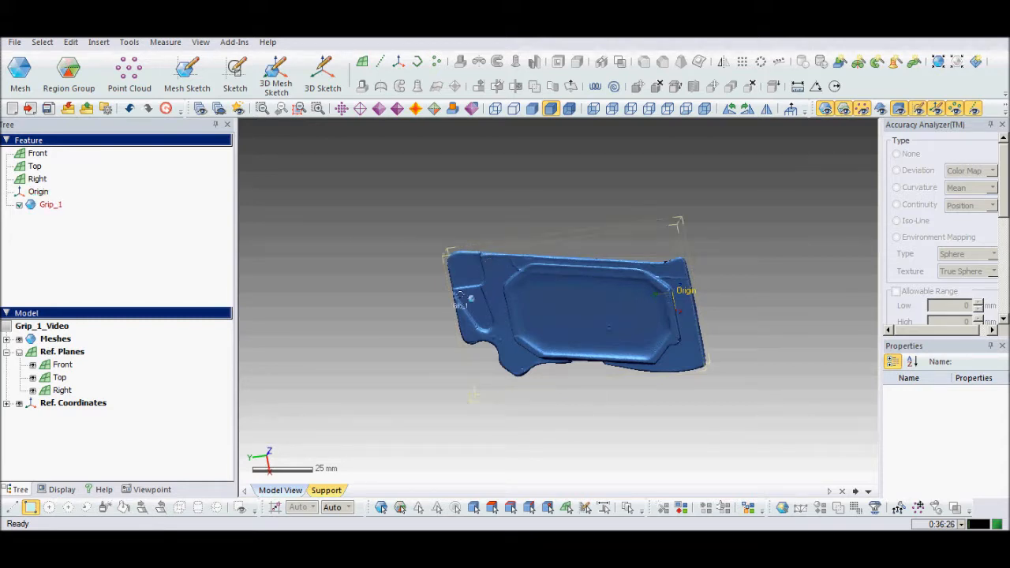
right_click_drag(460, 297, 602, 226)
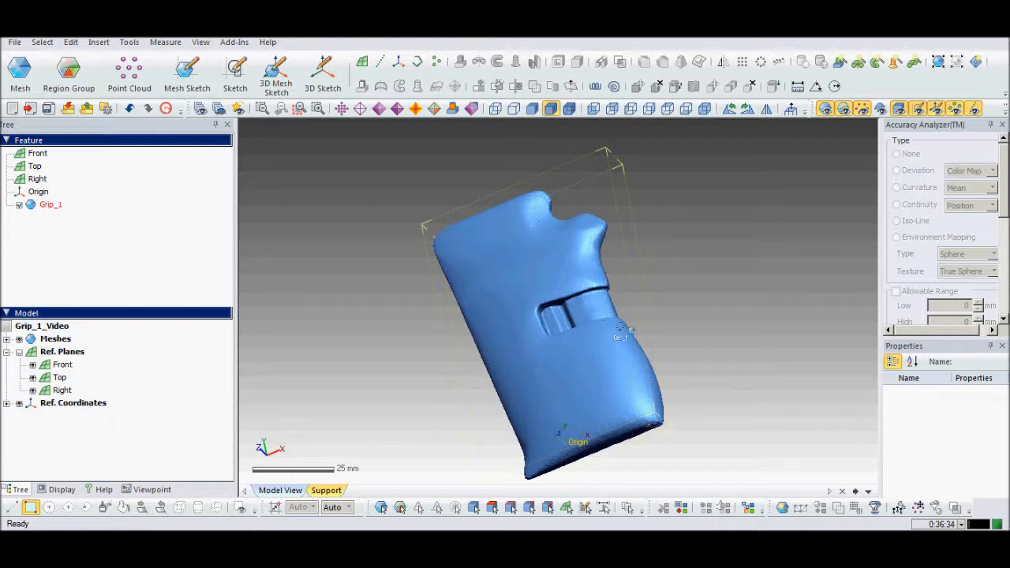
right_click_drag(621, 329, 556, 130)
left_click(99, 43)
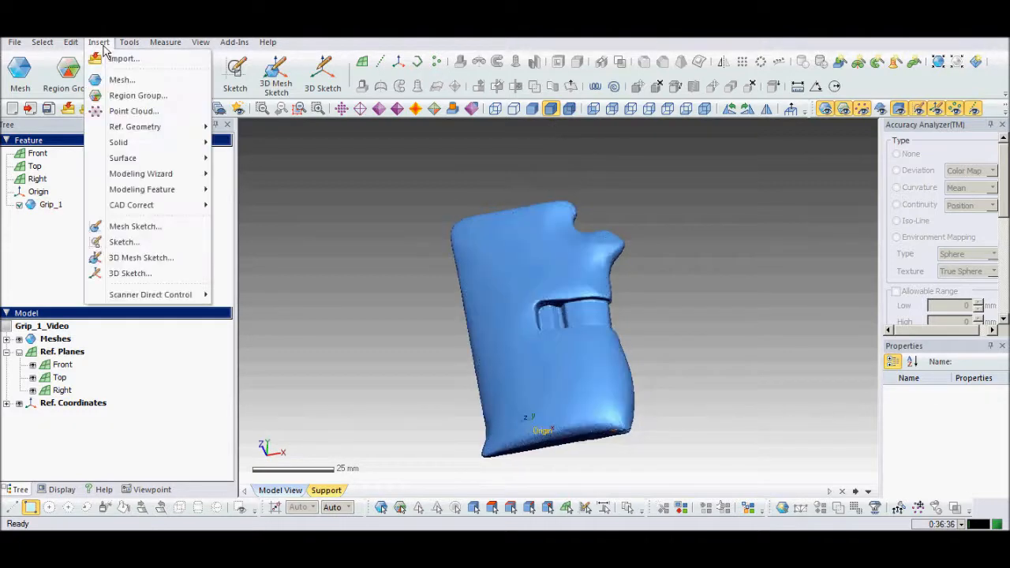
mouse_move(207, 160)
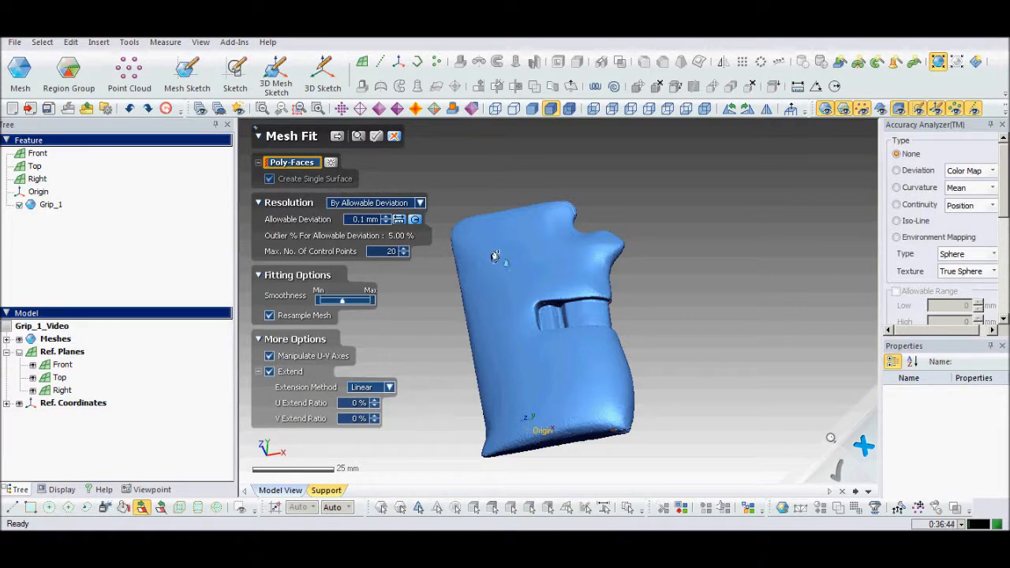
left_click(544, 247)
right_click_drag(544, 246, 612, 260)
left_click(142, 509)
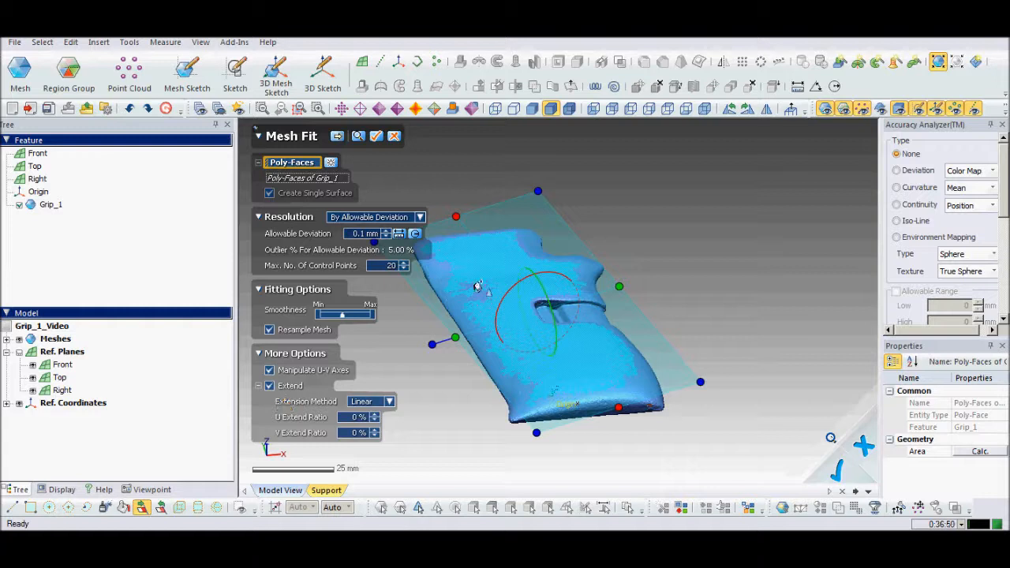
left_click_drag(527, 276, 439, 263)
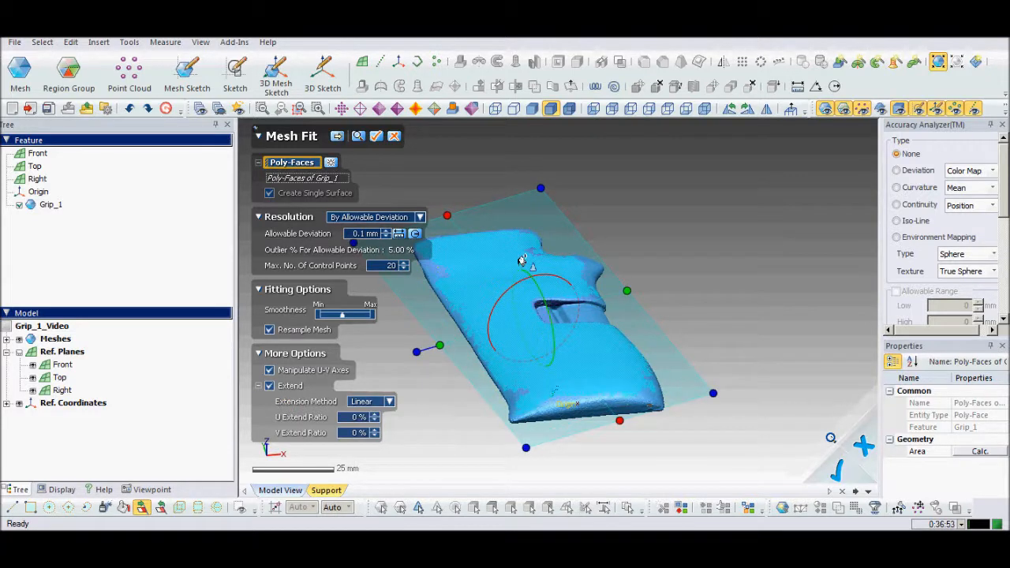
left_click_drag(521, 261, 573, 341)
Rotate the U-V frame so it stands upright around the grip, and create the fitted surface.
right_click_drag(572, 341, 487, 323)
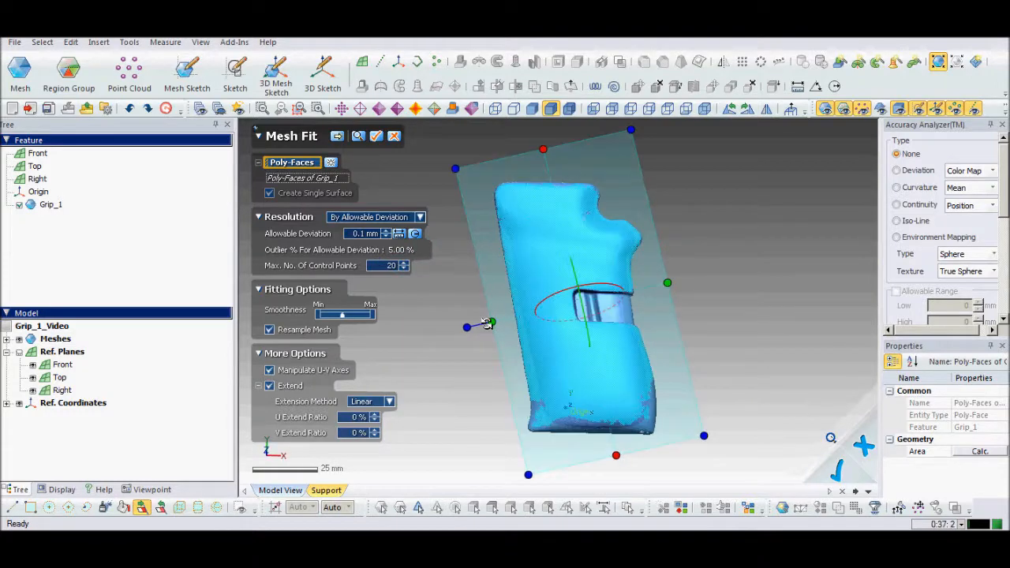
left_click_drag(467, 326, 485, 301)
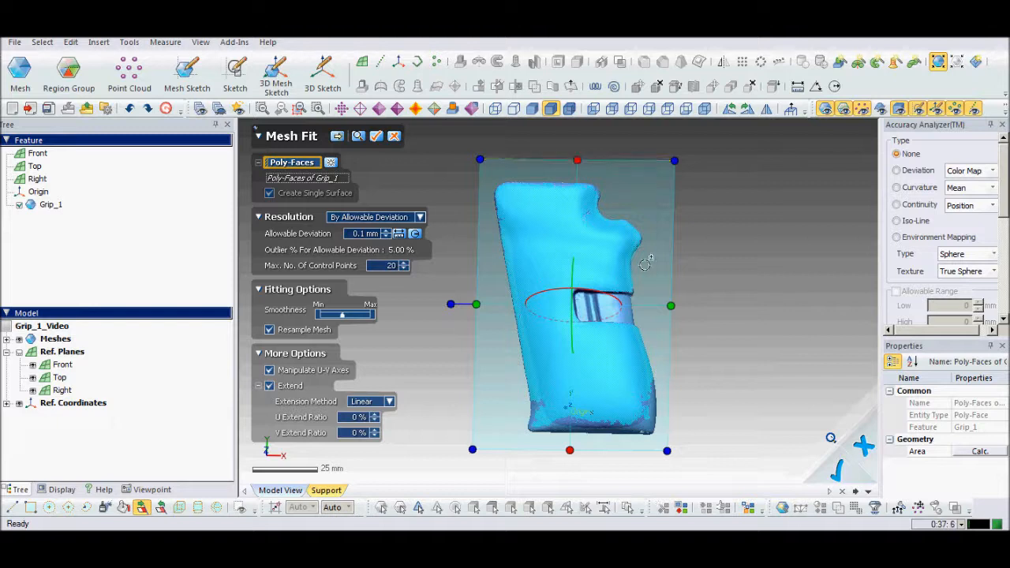
left_click(390, 267)
left_click(377, 137)
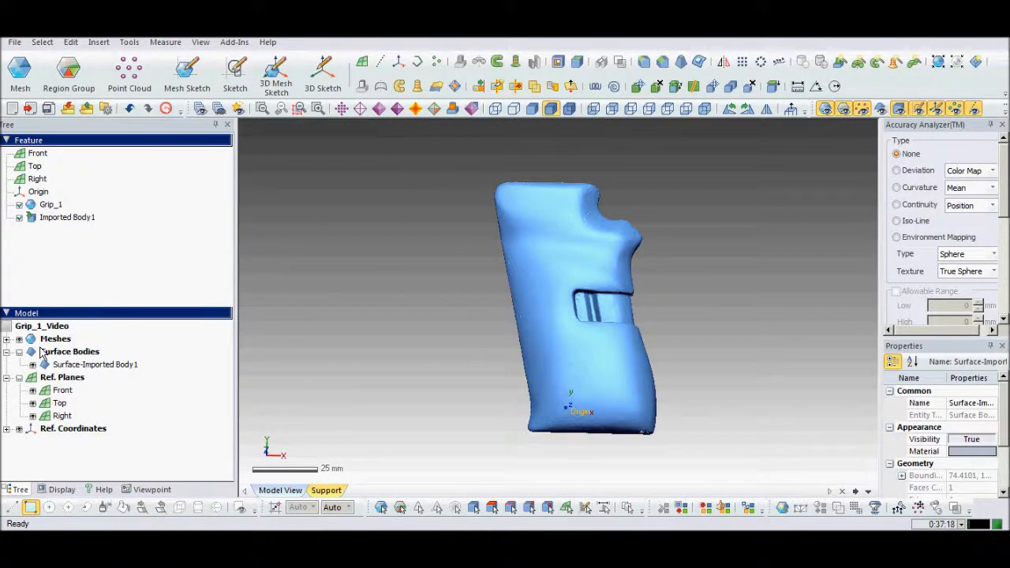
Show the fitted surface body to inspect how it follows the grip mesh, and hide it again.
left_click(38, 351)
right_click_drag(382, 218, 573, 306)
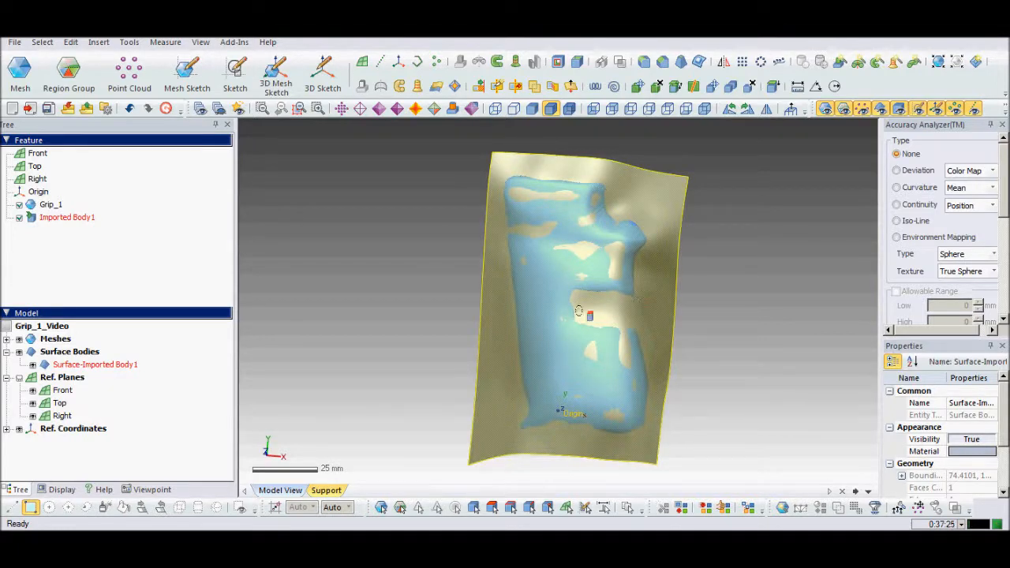
right_click_drag(456, 338, 603, 268)
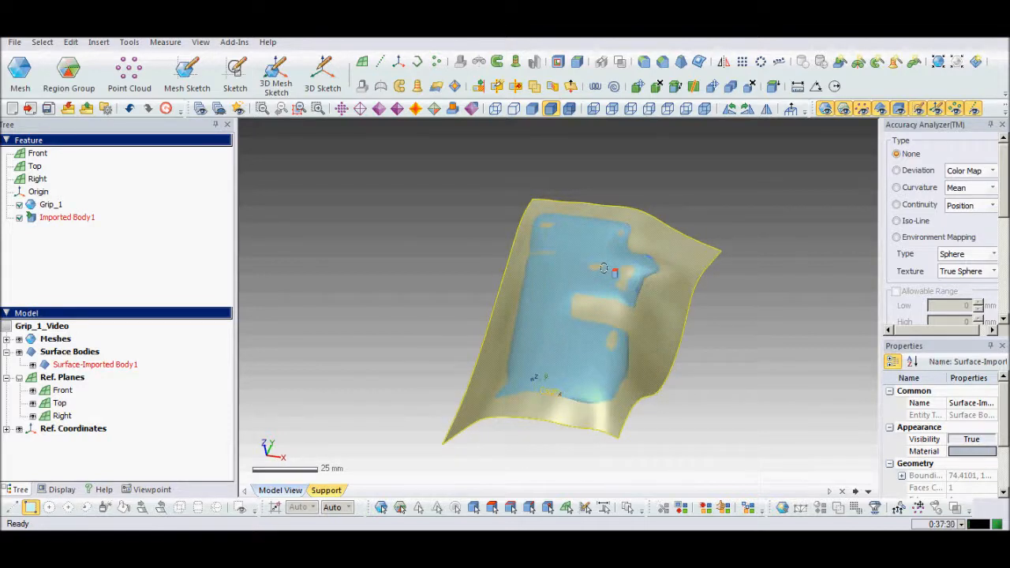
left_click(19, 352)
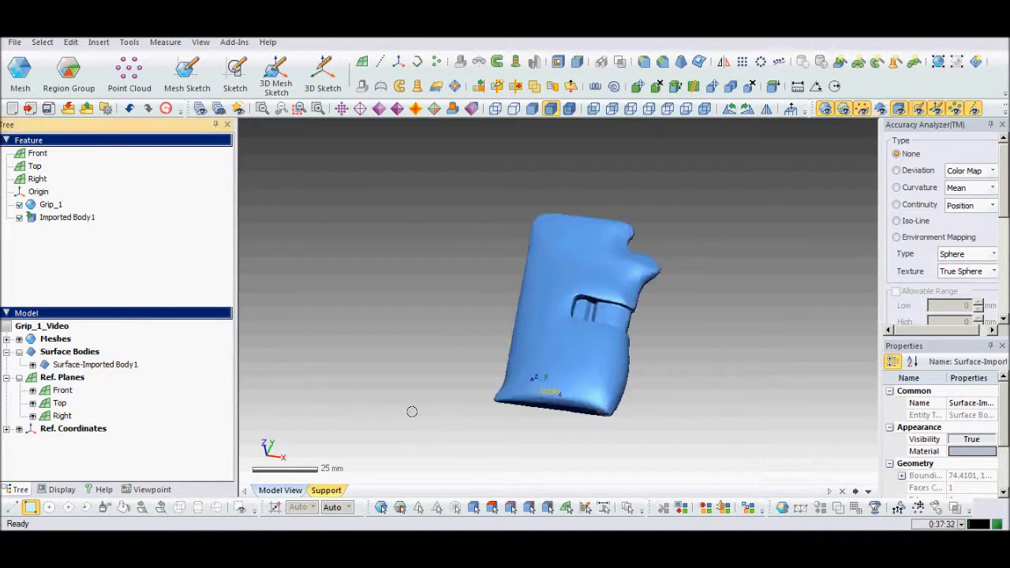
Show the reference planes and start a planar mesh sketch with the Front plane as base plane.
right_click_drag(411, 411, 523, 194)
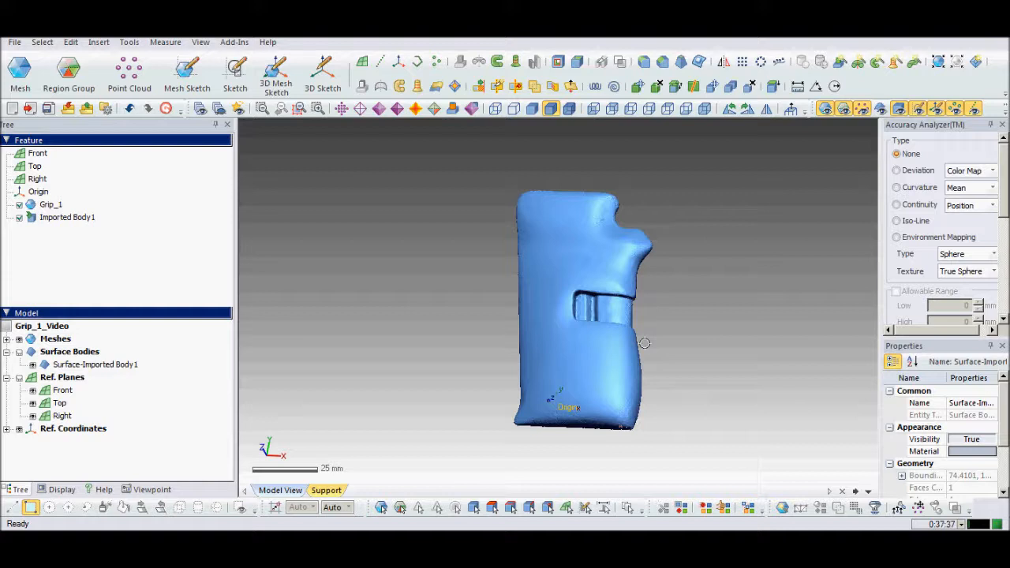
right_click_drag(645, 344, 217, 202)
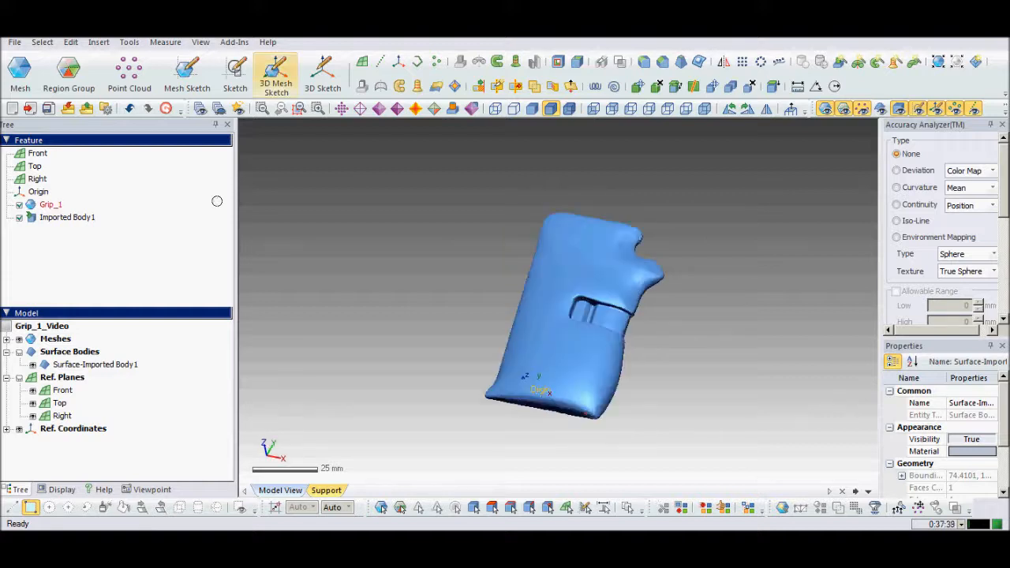
left_click(21, 379)
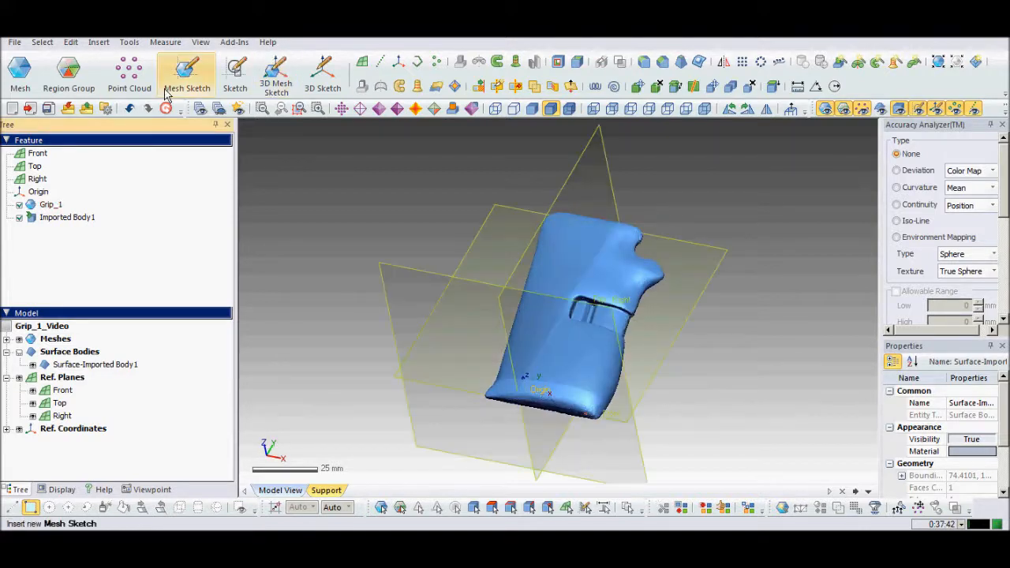
left_click(169, 91)
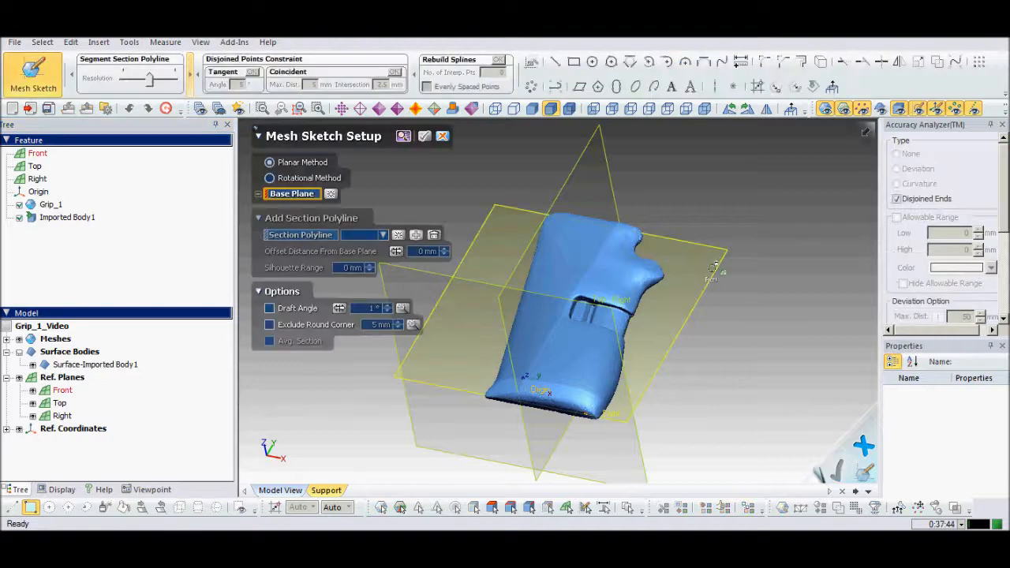
left_click(711, 268)
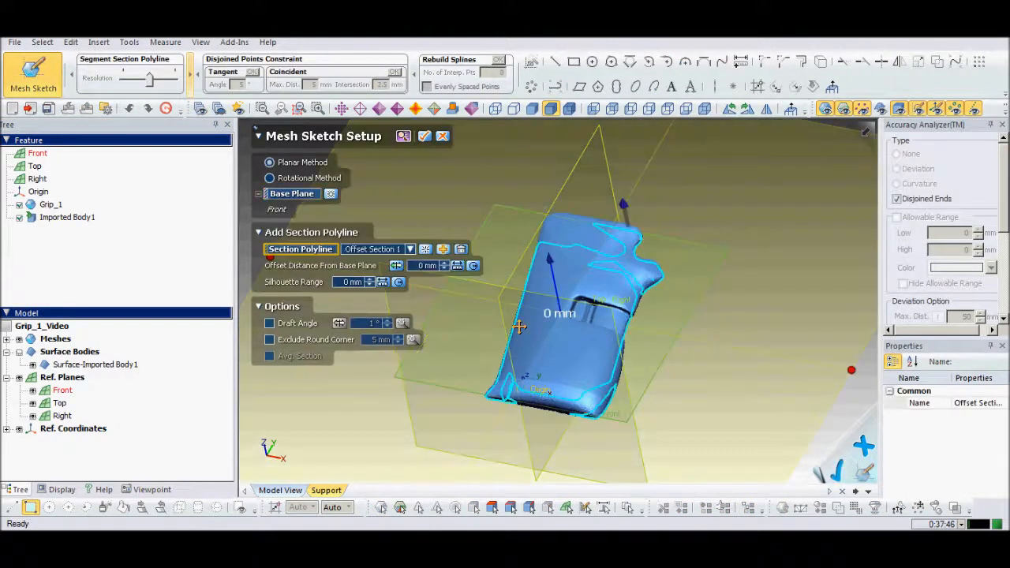
Set the silhouette range to 21 mm at 0 mm offset and accept the grip's outline as section polyline.
right_click_drag(519, 326, 555, 360)
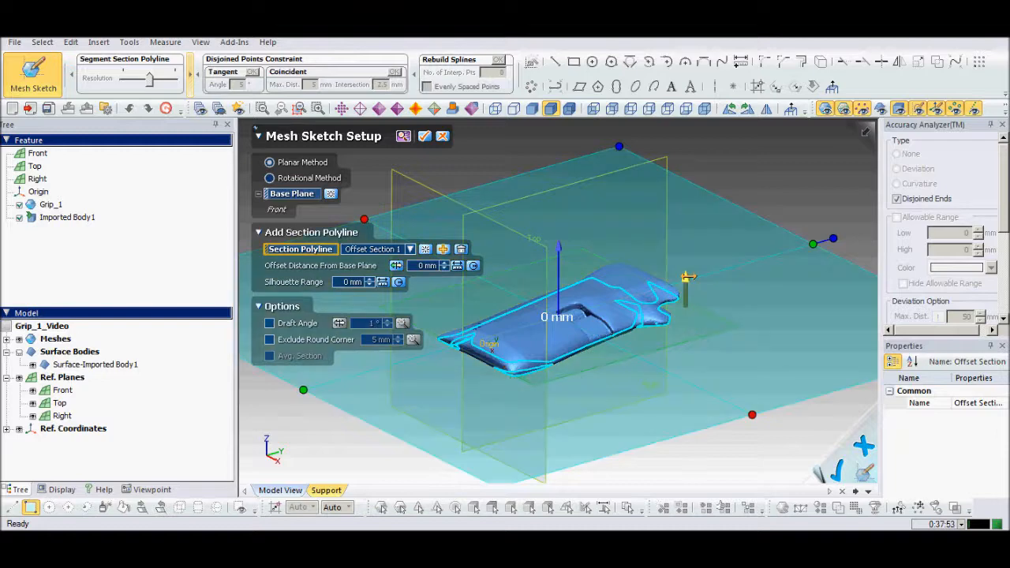
left_click_drag(688, 277, 690, 218)
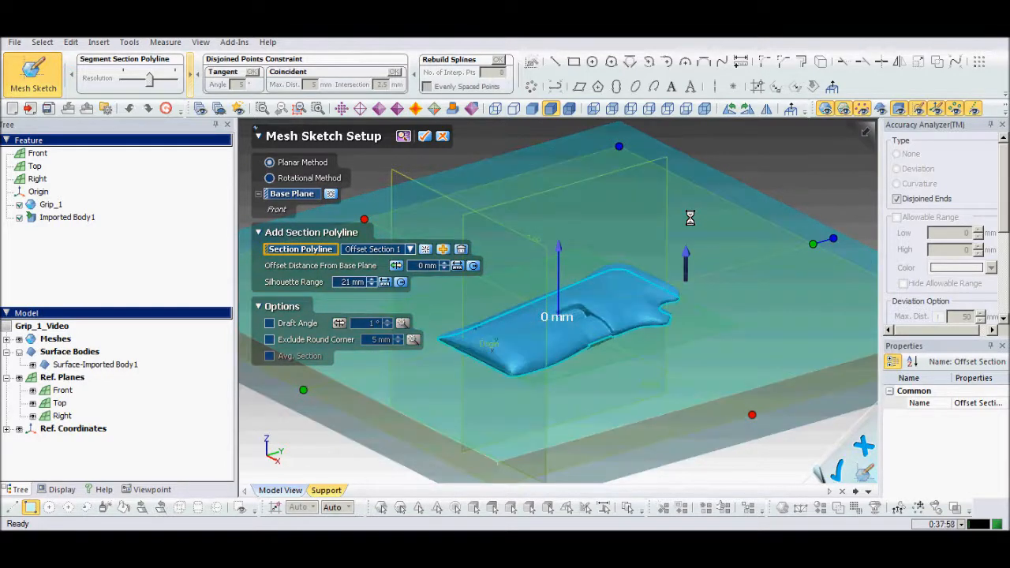
right_click_drag(538, 353, 600, 227)
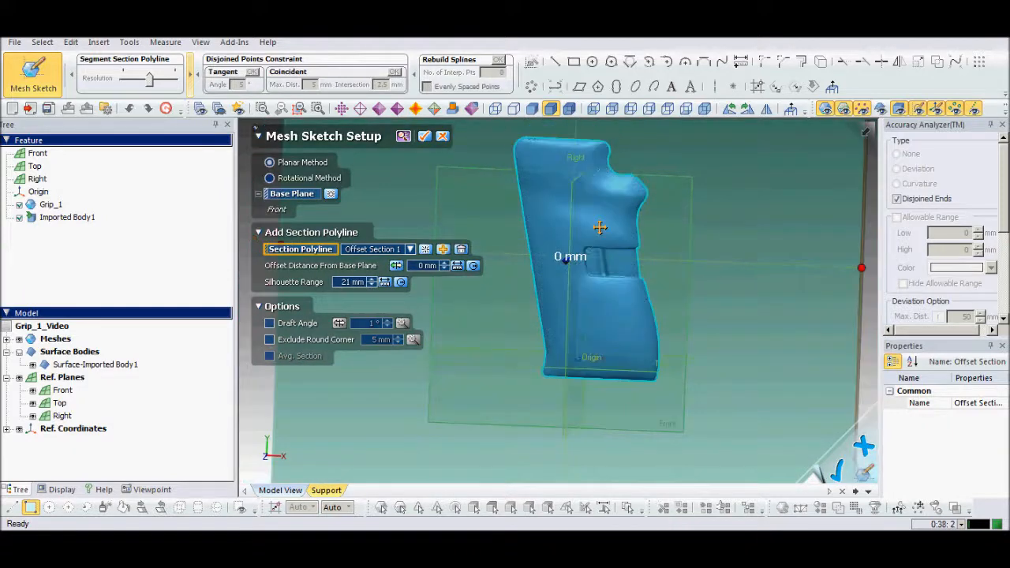
scroll(551, 166, "up", 2)
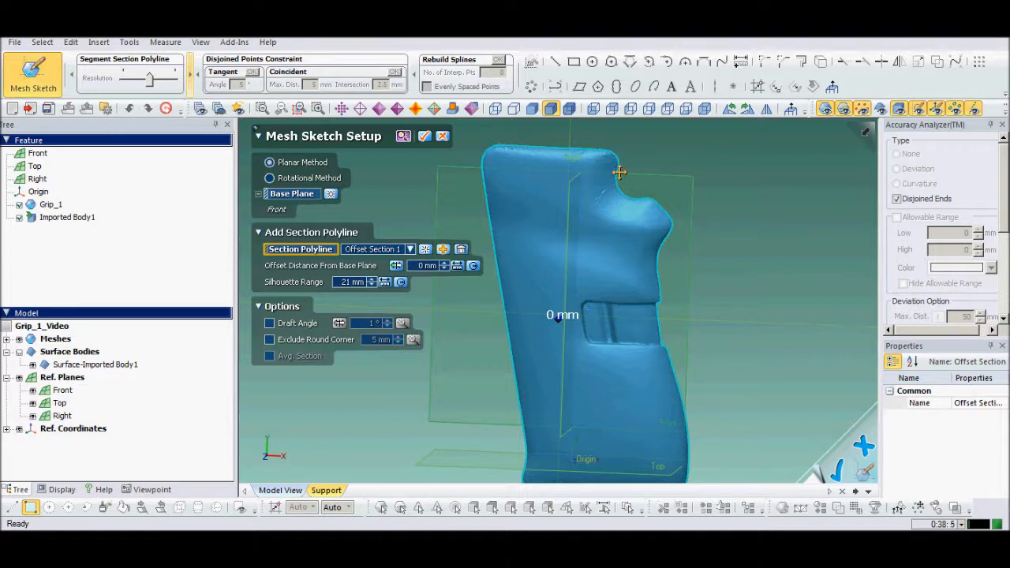
right_click_drag(674, 381, 513, 442)
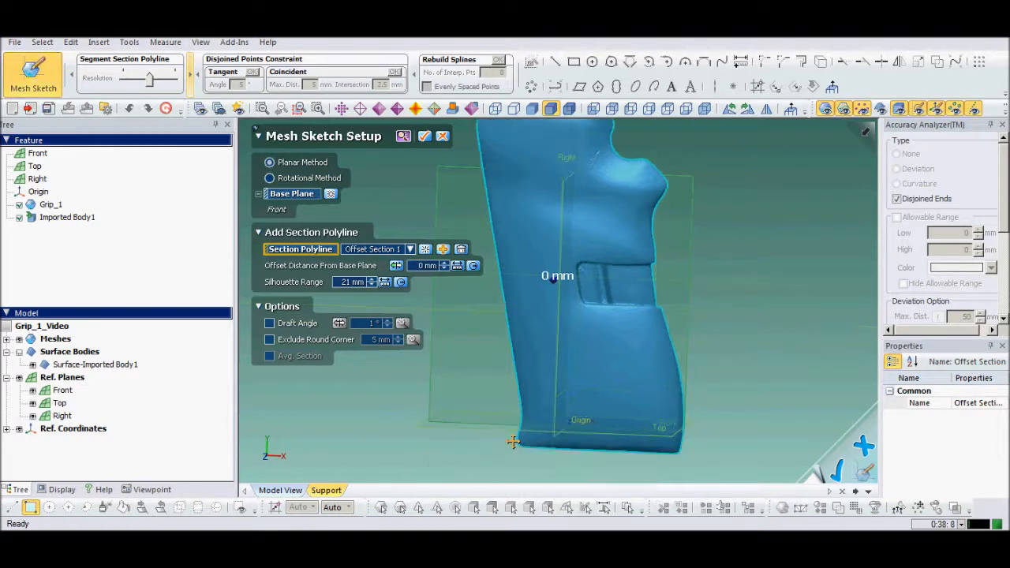
left_click(424, 135)
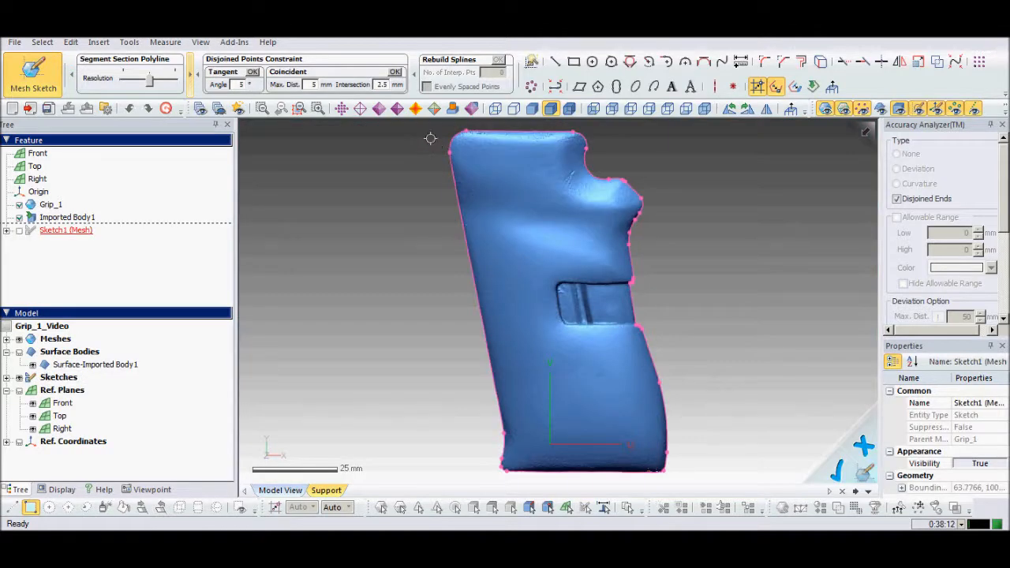
Examine the segmented section polyline along the grip's top edge, upper corner and trigger-side curve.
right_click_drag(510, 123, 498, 182, "ctrl")
scroll(473, 194, "up", 5)
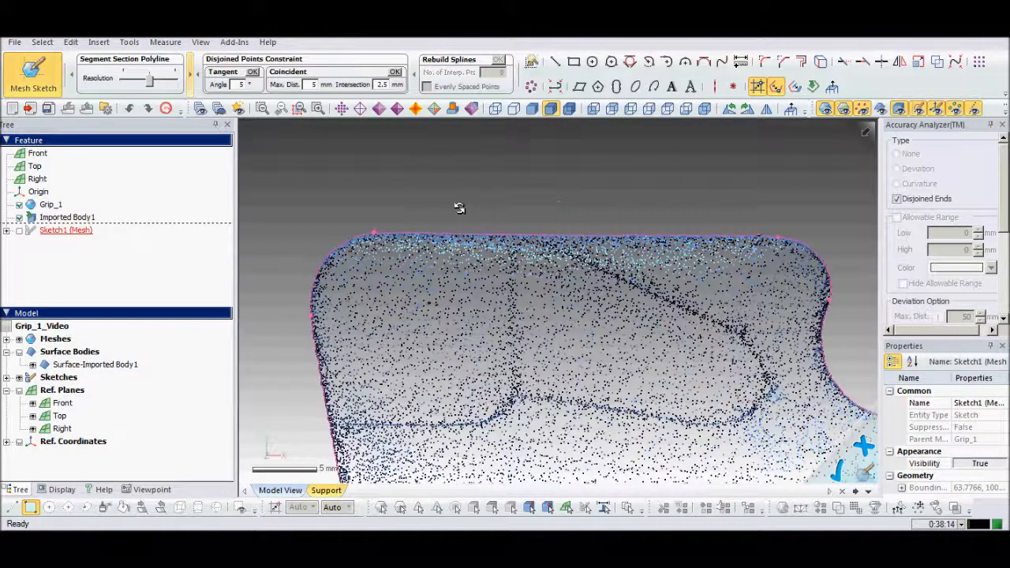
scroll(460, 209, "up", 1)
mouse_move(853, 251)
right_mouse_down("ctrl")
mouse_move(703, 240)
mouse_move(580, 204)
right_mouse_up("ctrl")
left_click(425, 193)
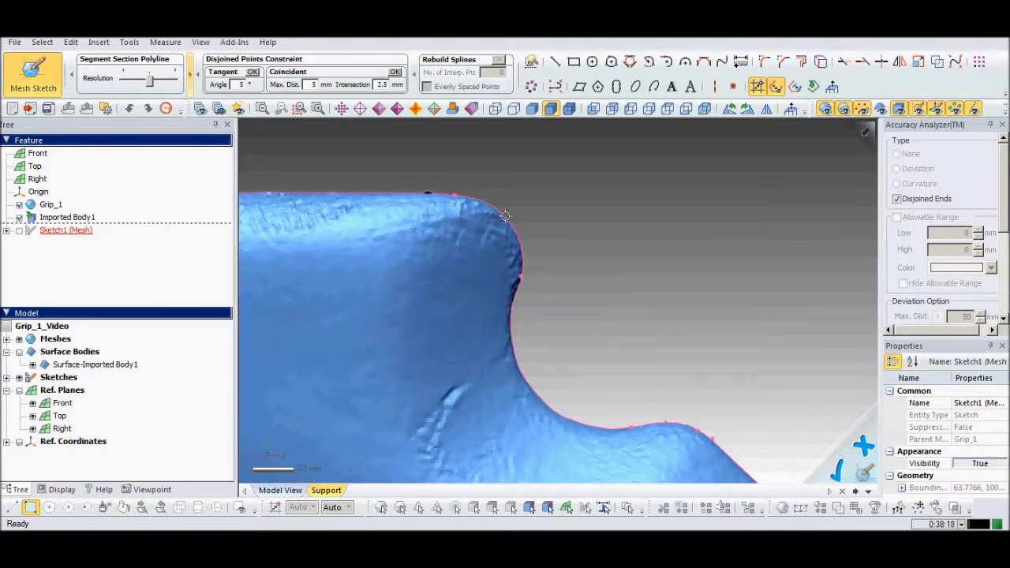
right_click_drag(540, 306, 540, 257, "ctrl")
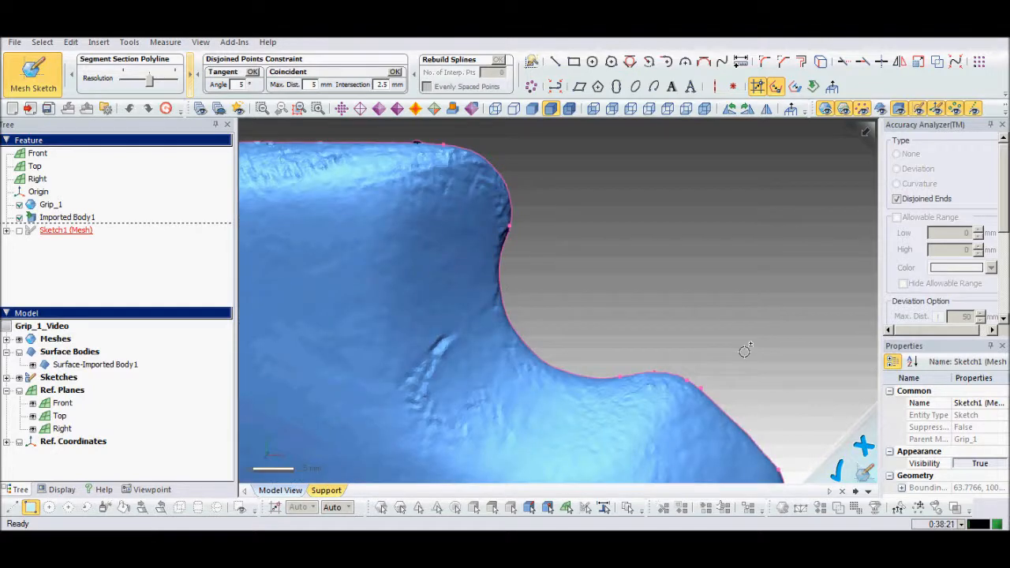
mouse_move(745, 351)
right_mouse_down("shift")
mouse_move(654, 277)
mouse_move(594, 273)
right_mouse_up("shift")
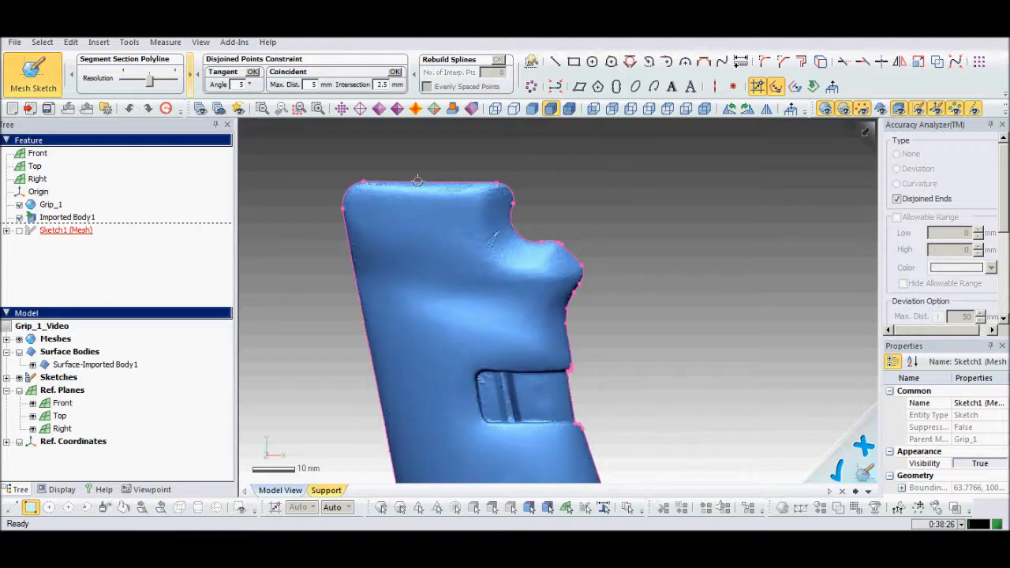
mouse_move(418, 181)
right_mouse_down("shift")
mouse_move(647, 165)
mouse_move(676, 206)
mouse_move(679, 239)
right_mouse_up("shift")
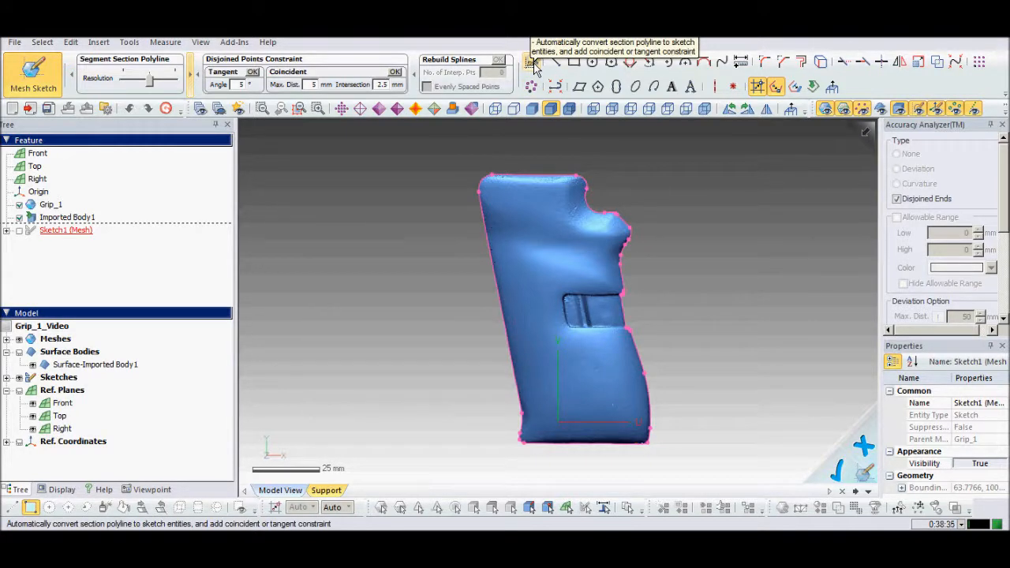
Convert the whole section polyline with Auto Sketch using Make All Curves and a looser geometry capture accuracy.
left_click(532, 63)
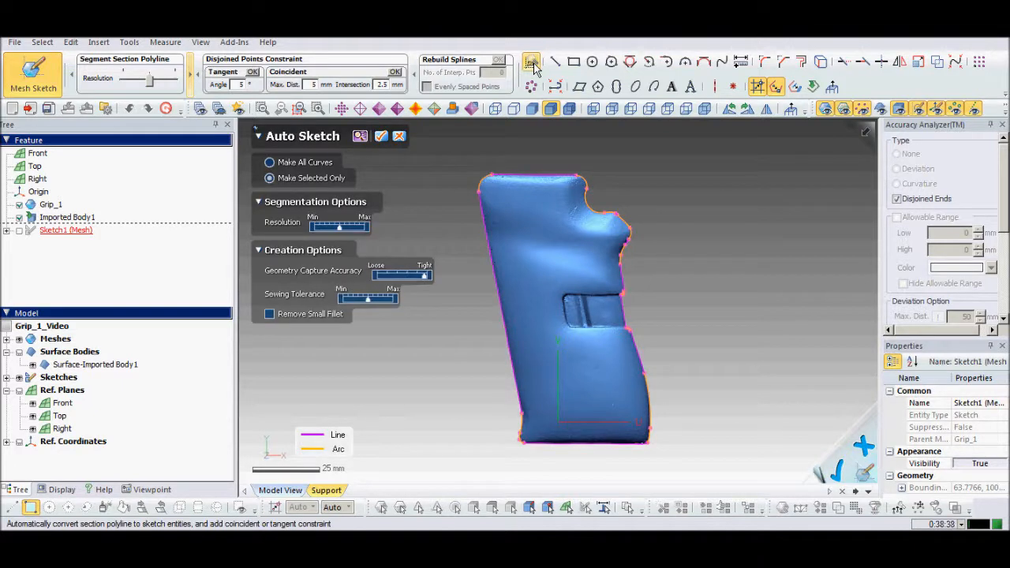
left_click(270, 163)
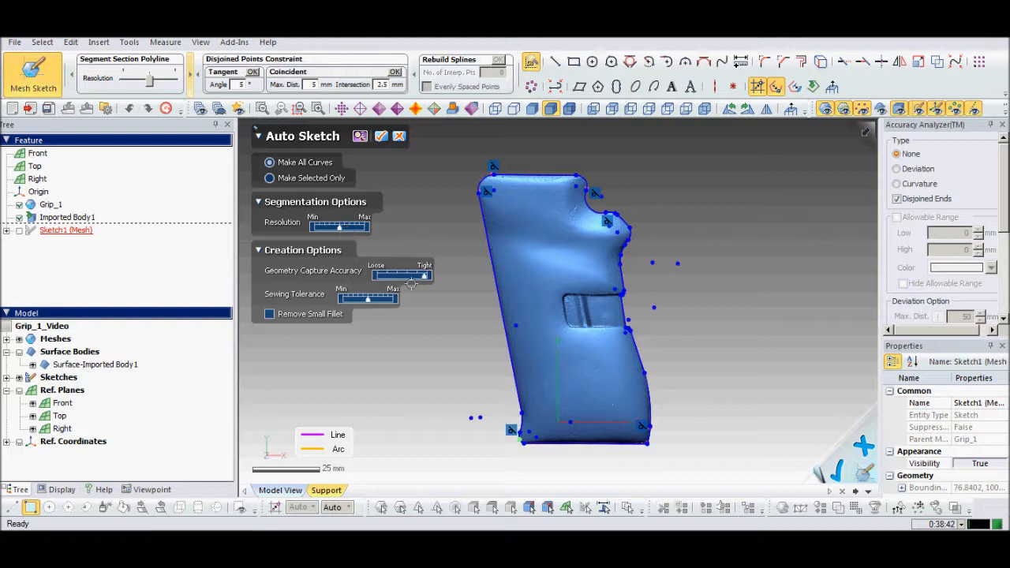
left_click_drag(406, 278, 399, 275)
left_click(382, 136)
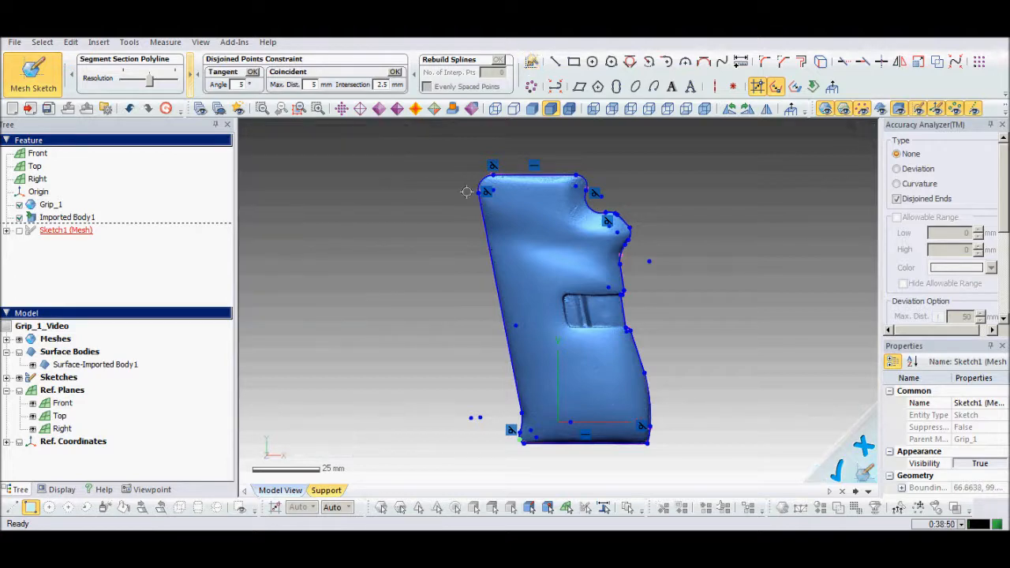
Examine how closely the fitted sketch curves follow the mesh outline at the rear upper corner and around the side recess.
scroll(466, 192, "up", 5)
middle_click_drag(482, 184, 489, 313)
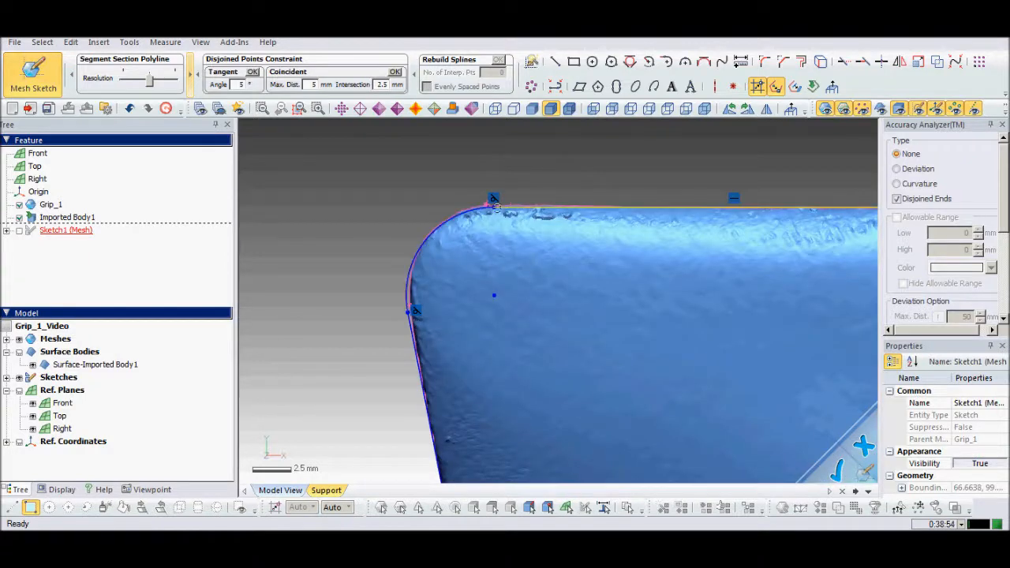
scroll(511, 205, "down", 4)
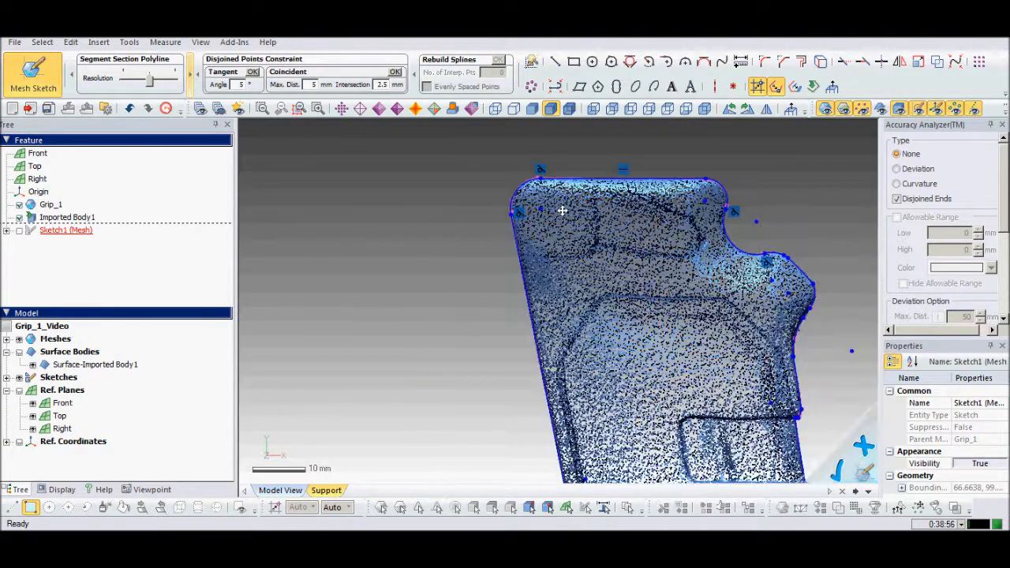
scroll(561, 210, "up", 2)
scroll(490, 236, "down", 2)
right_click_drag(464, 253, 516, 250, "ctrl")
scroll(581, 271, "up", 2)
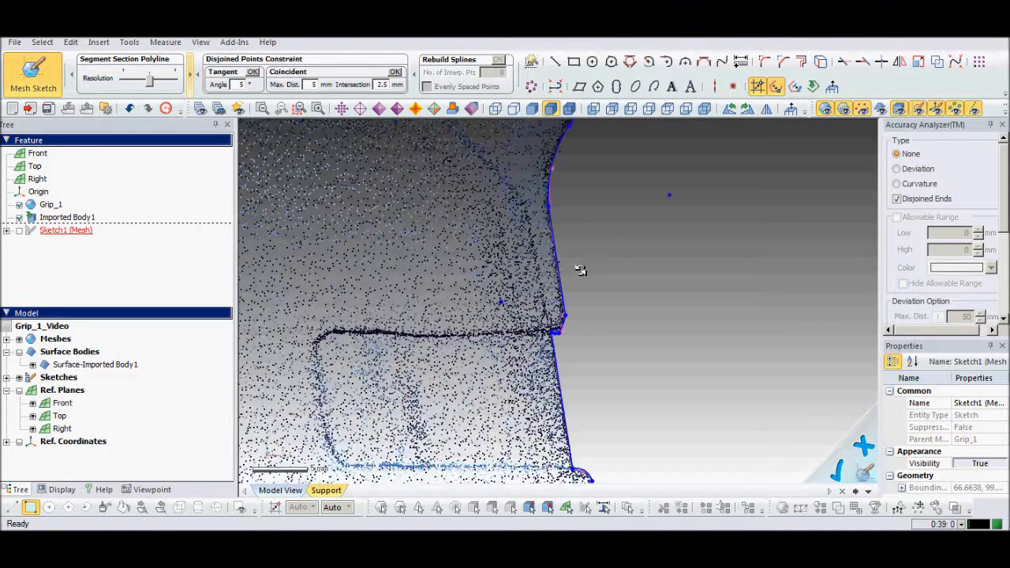
right_click_drag(581, 271, 617, 199, "ctrl")
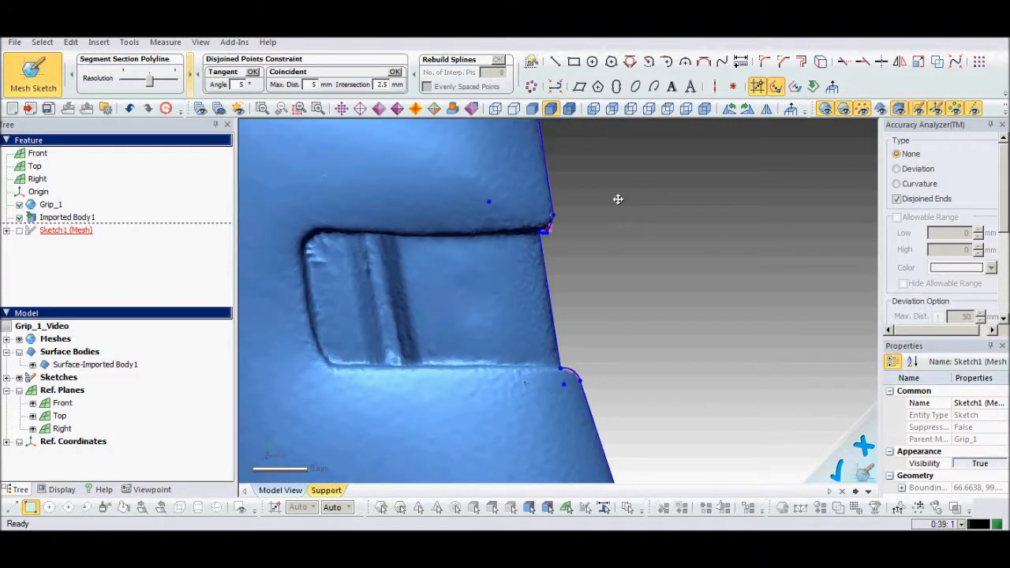
scroll(518, 181, "up", 2)
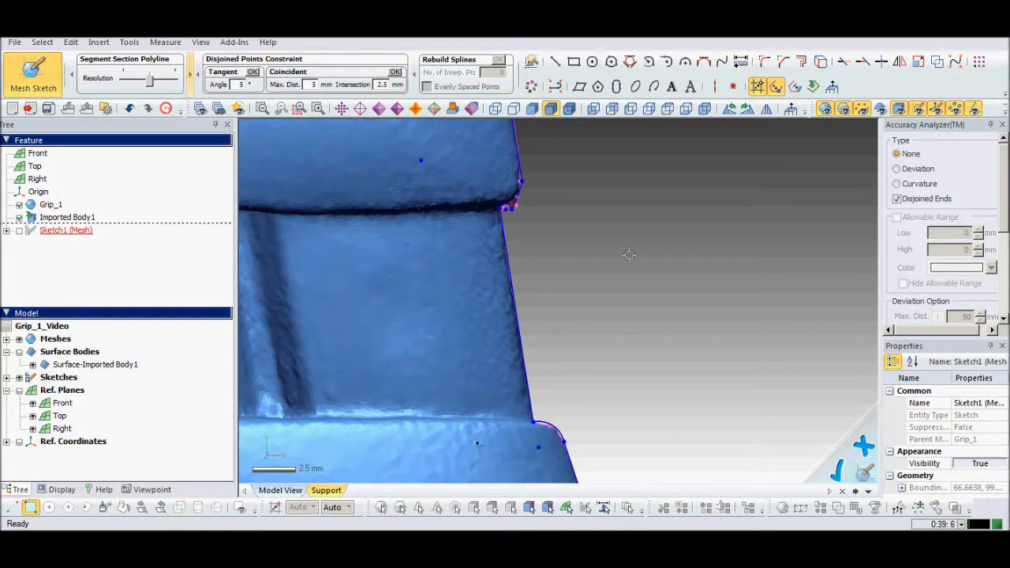
Delete the small curves at the recess edge and bridge the gap by joining the upper curve's endpoint to the lower curve's endpoint.
left_click(514, 191)
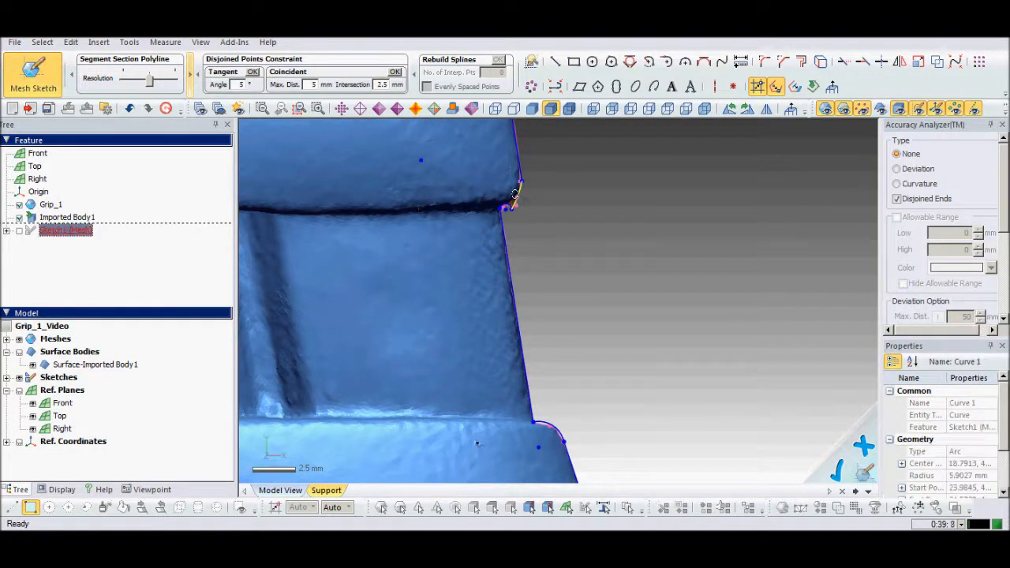
left_click(513, 205)
key("Delete")
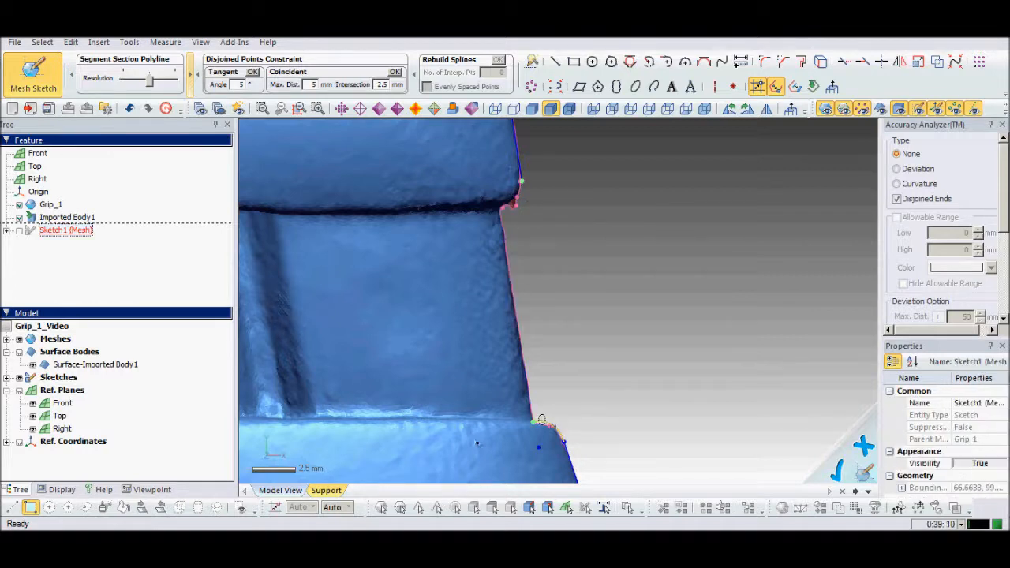
left_click_drag(535, 186, 564, 440)
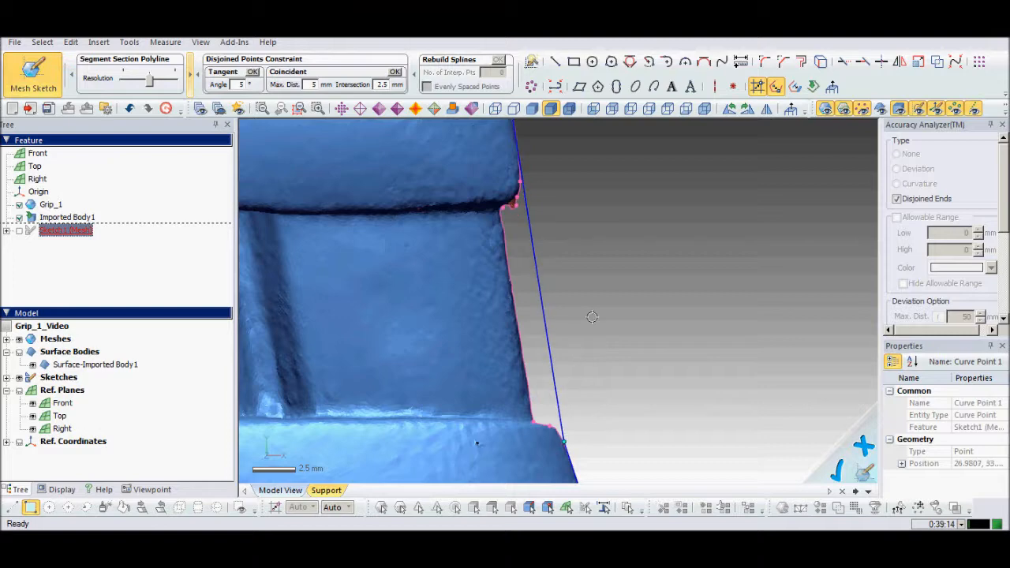
left_click(592, 316)
scroll(591, 305, "down", 4)
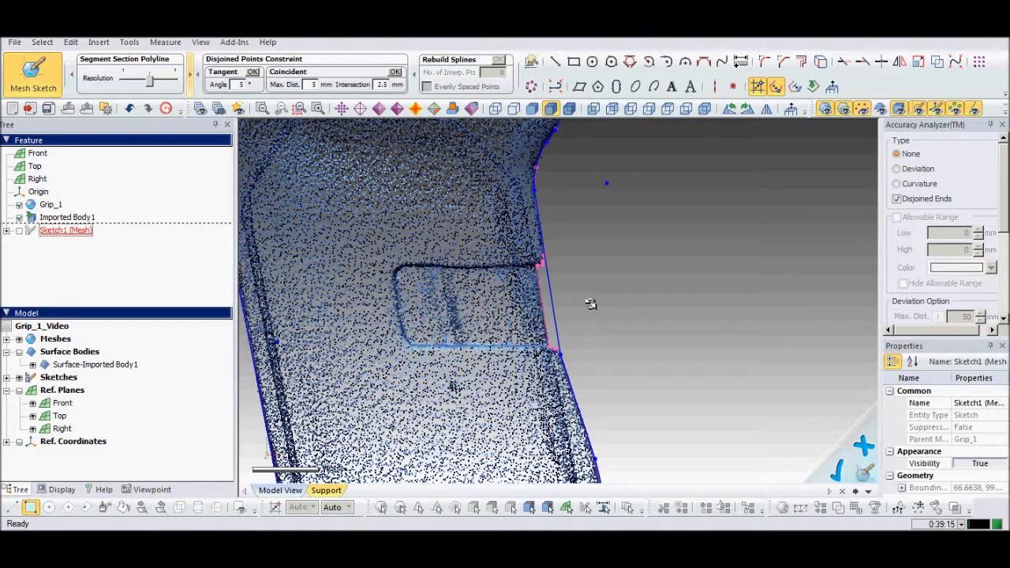
scroll(590, 305, "down", 2)
scroll(555, 332, "up", 5)
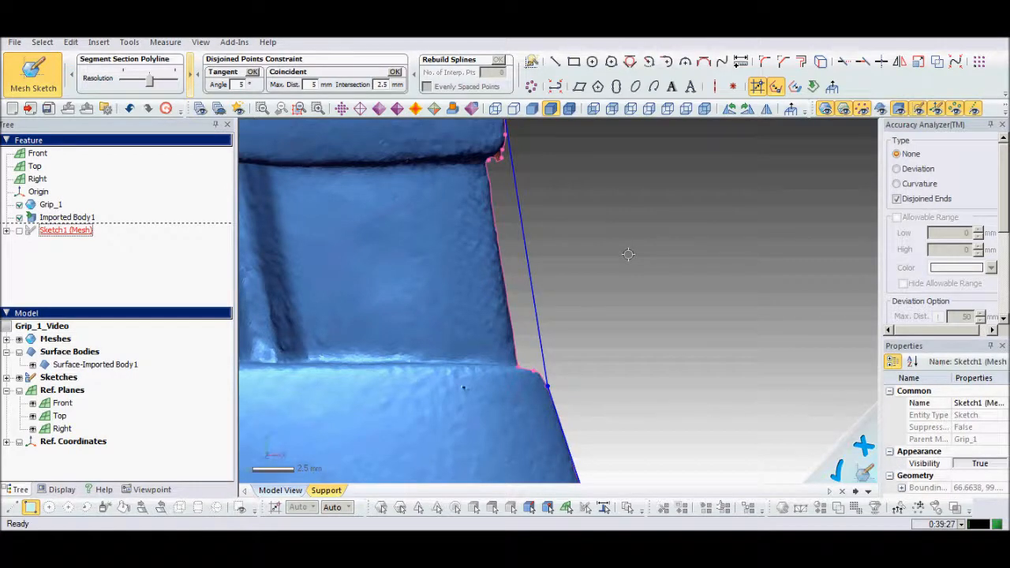
scroll(628, 261, "down", 5)
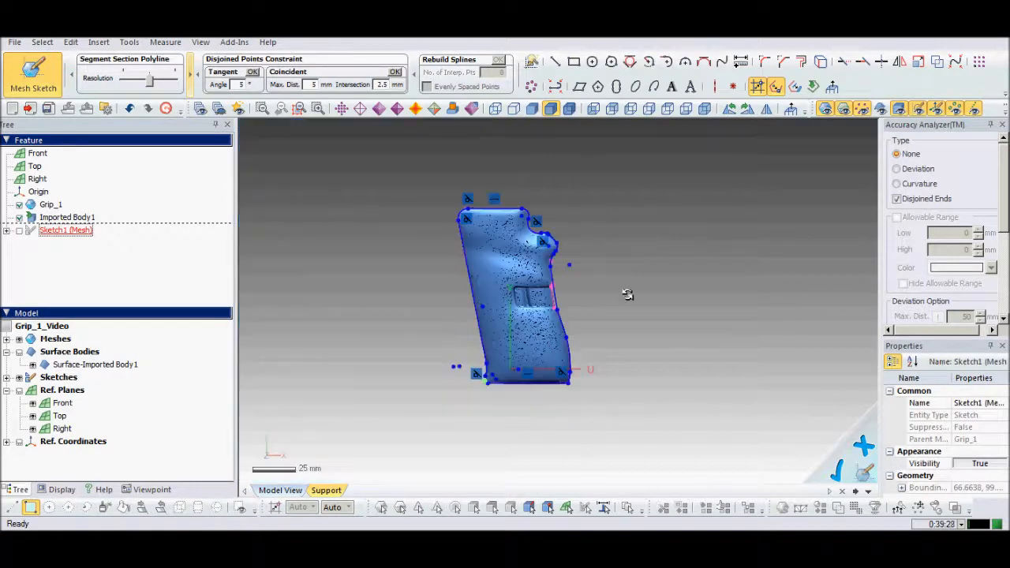
scroll(607, 299, "up", 2)
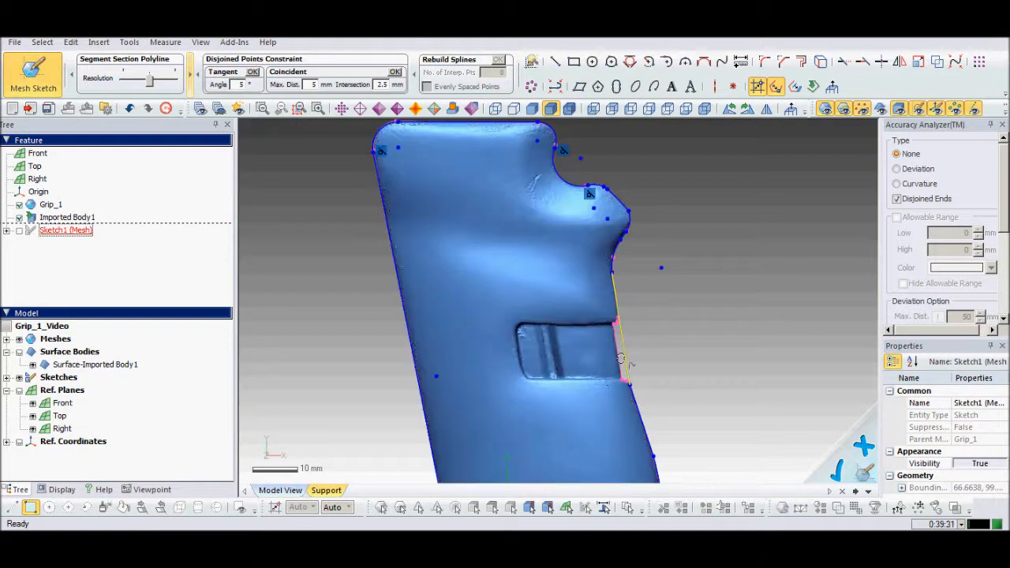
Remove the short slanted curve at the rear lower corner, join the adjoining arc to the bottom line and reshape it to round the corner.
mouse_move(637, 364)
right_mouse_down()
mouse_move(566, 286)
mouse_move(447, 289)
right_mouse_up()
scroll(474, 292, "up", 5)
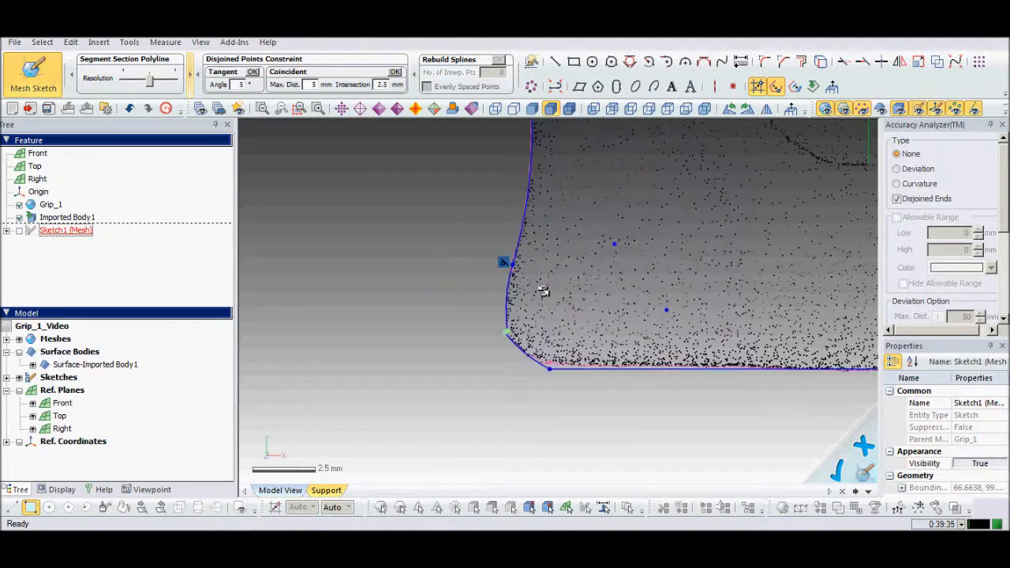
scroll(543, 291, "up", 3)
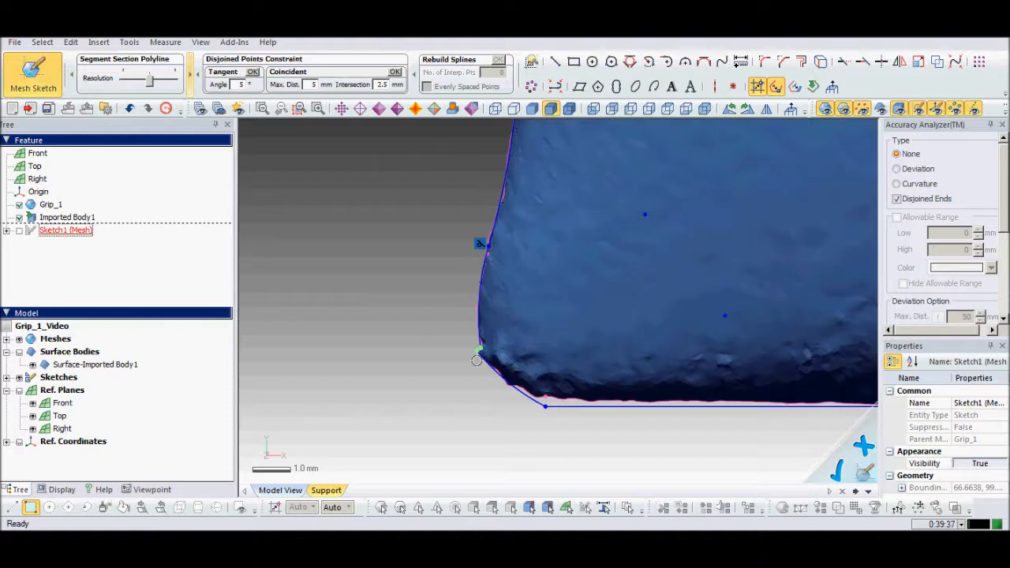
left_click(488, 372)
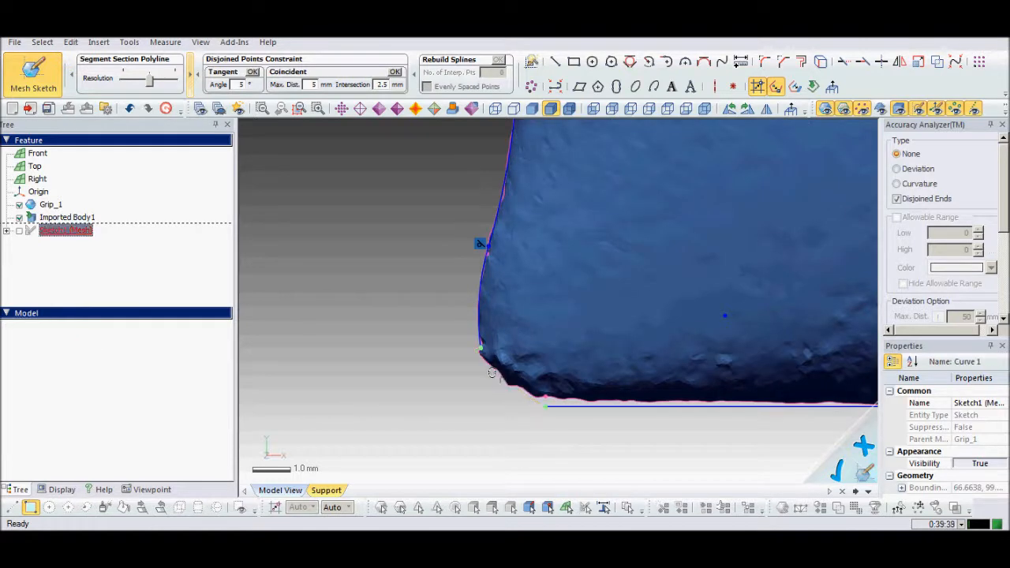
mouse_move(477, 348)
left_mouse_down()
mouse_move(545, 423)
mouse_move(545, 407)
left_mouse_up()
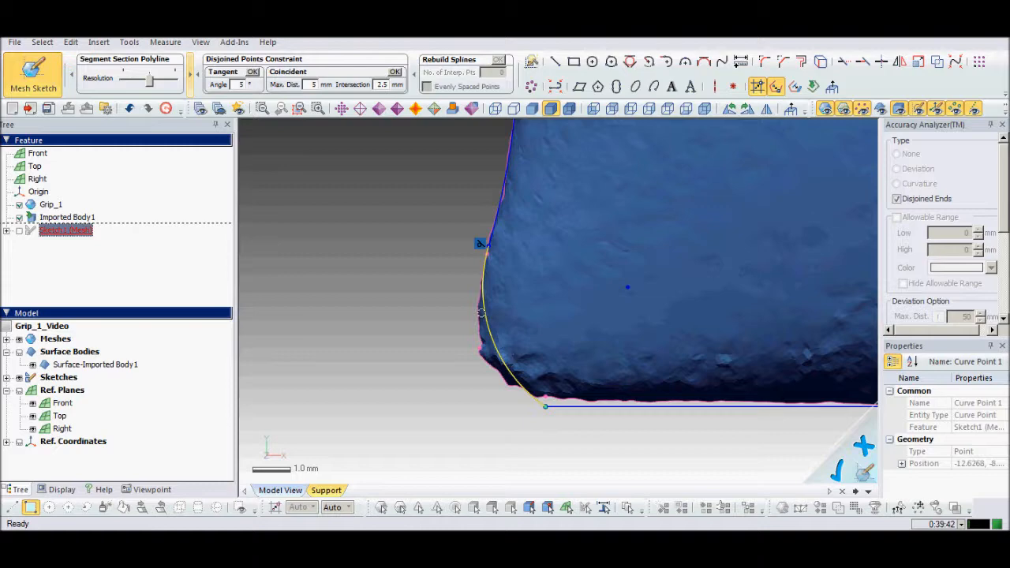
left_click(484, 374)
left_click(418, 284)
scroll(418, 284, "down", 3)
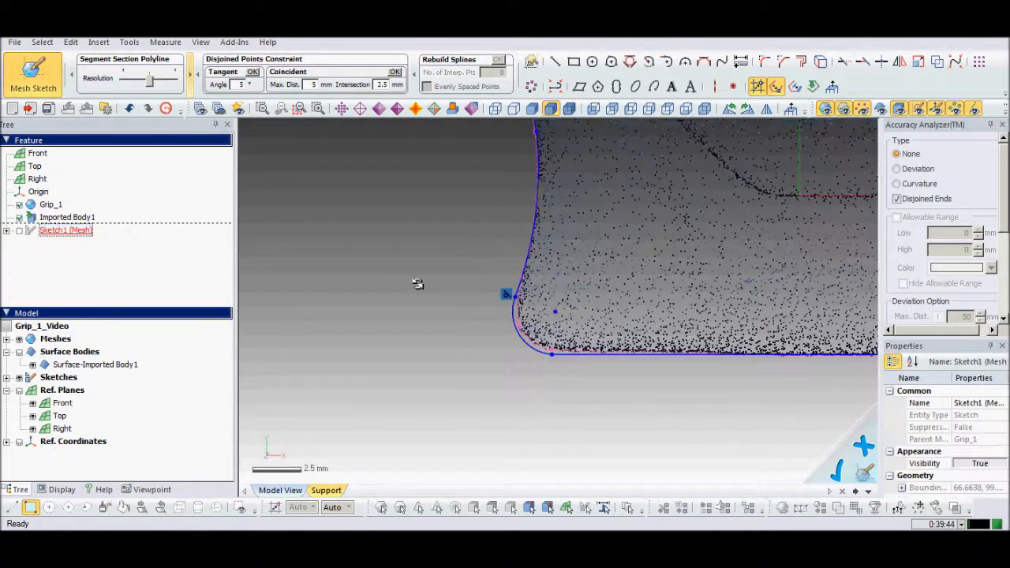
Check the whole outline and finish the mesh sketch.
scroll(418, 285, "down", 5)
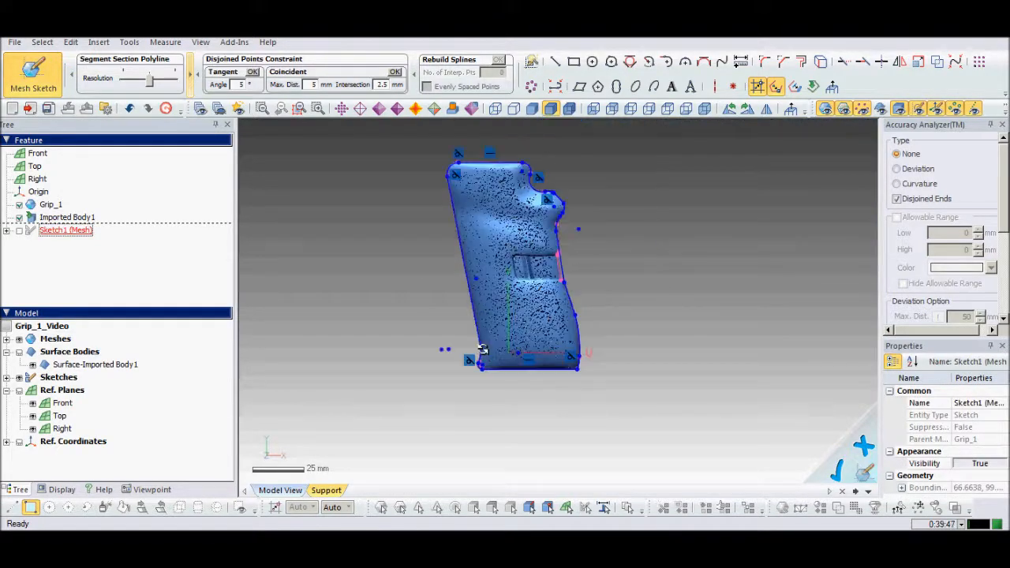
scroll(495, 192, "up", 2)
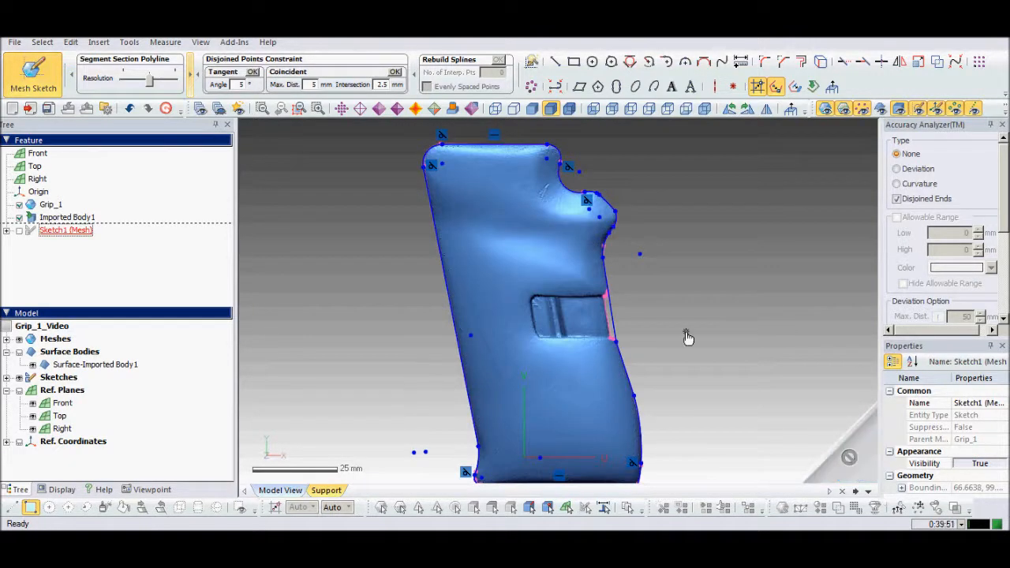
left_click(849, 458)
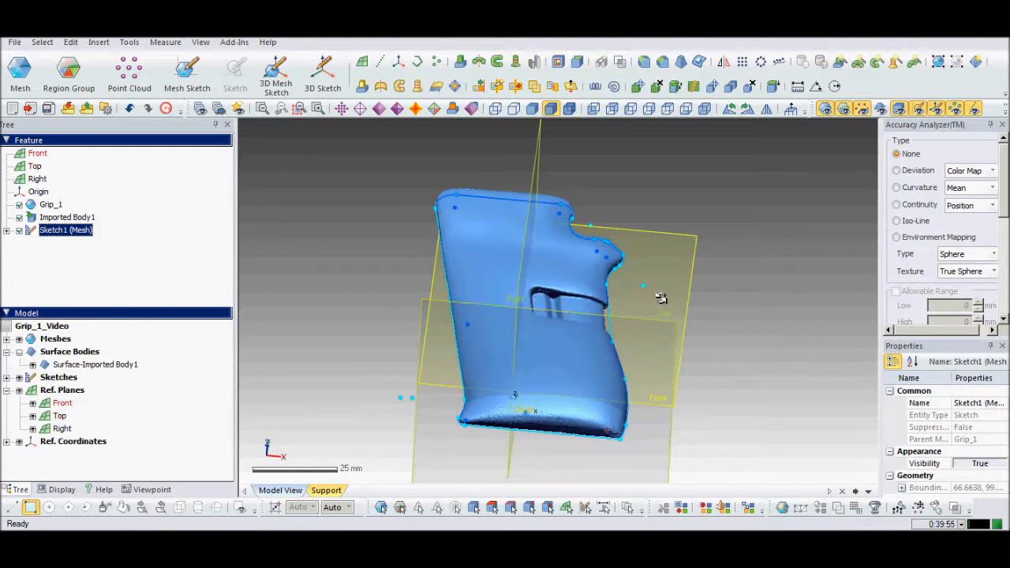
right_click_drag(661, 298, 505, 261)
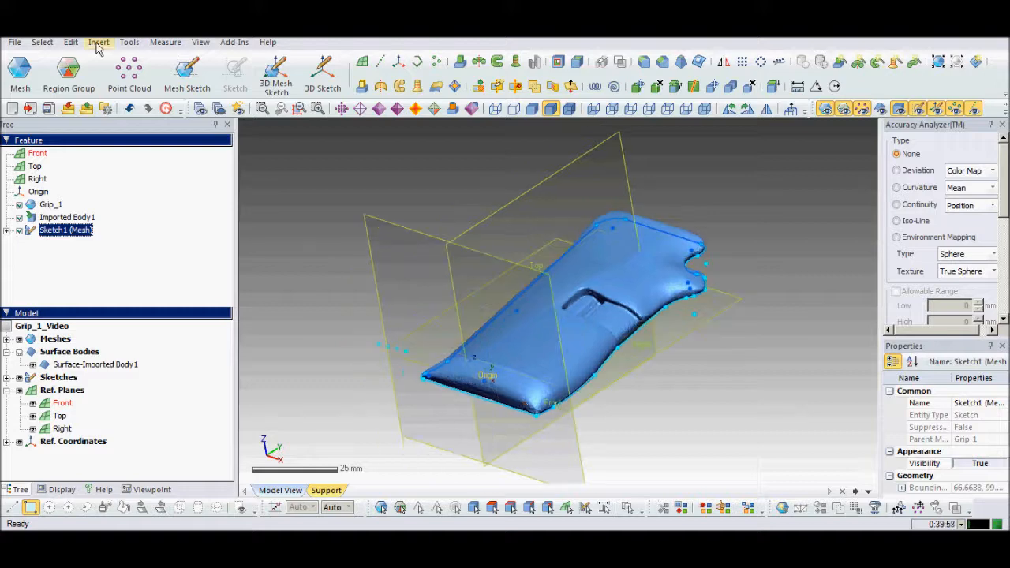
Start a solid Extrude of the outline sketch with a 15 mm blind length over the grip and show the surface bodies.
left_click(99, 42)
mouse_move(122, 143)
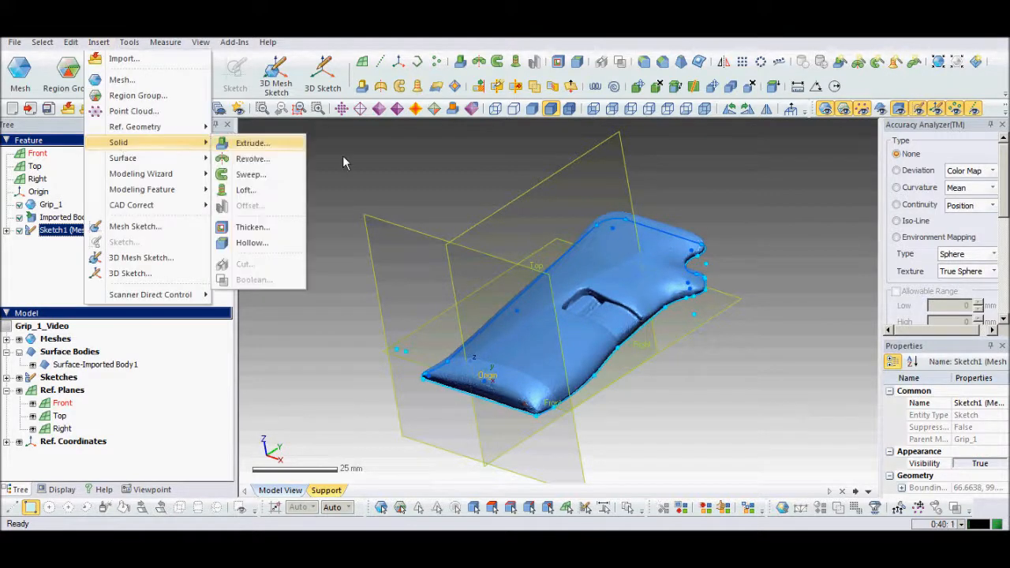
key("Return")
mouse_move(604, 184)
right_mouse_down()
mouse_move(648, 194)
mouse_move(600, 237)
right_mouse_up()
left_click_drag(567, 316, 570, 260)
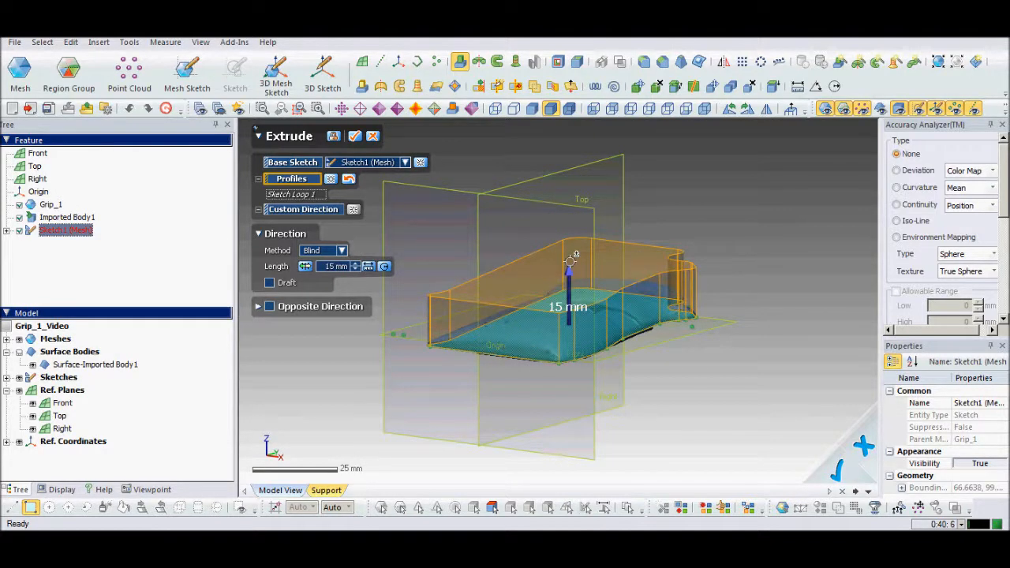
left_click(19, 352)
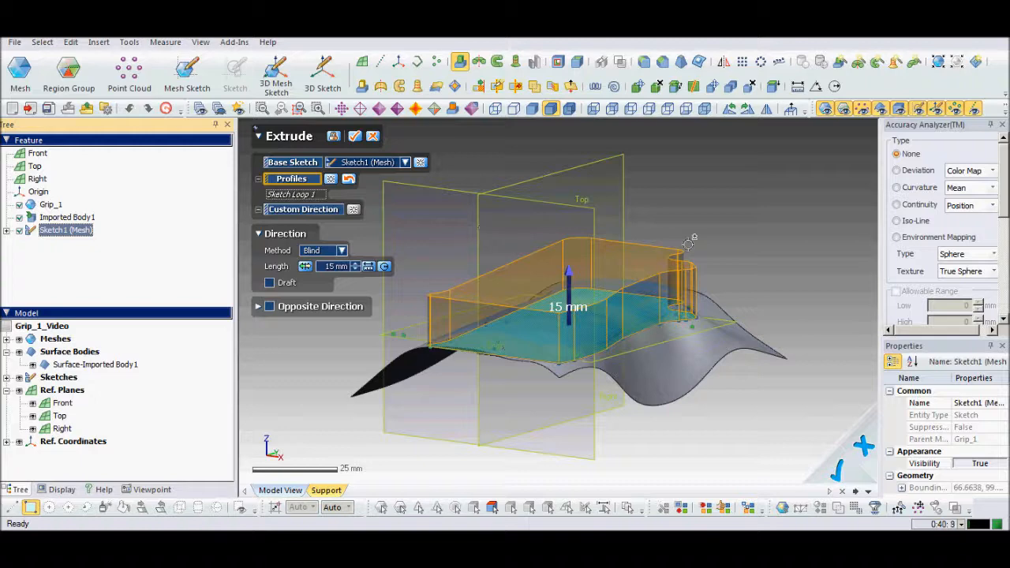
right_click_drag(691, 240, 638, 261)
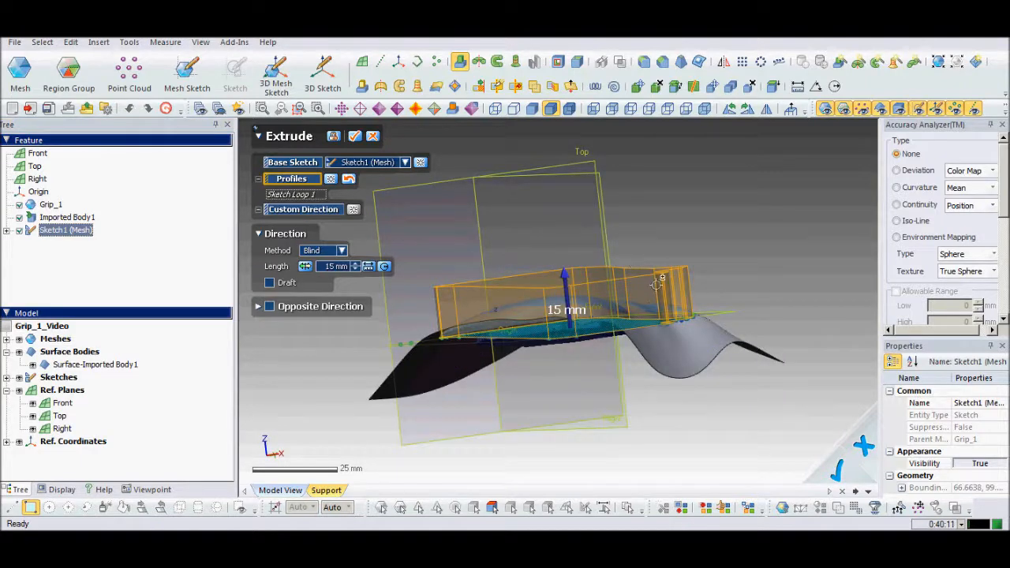
right_click_drag(658, 284, 614, 389)
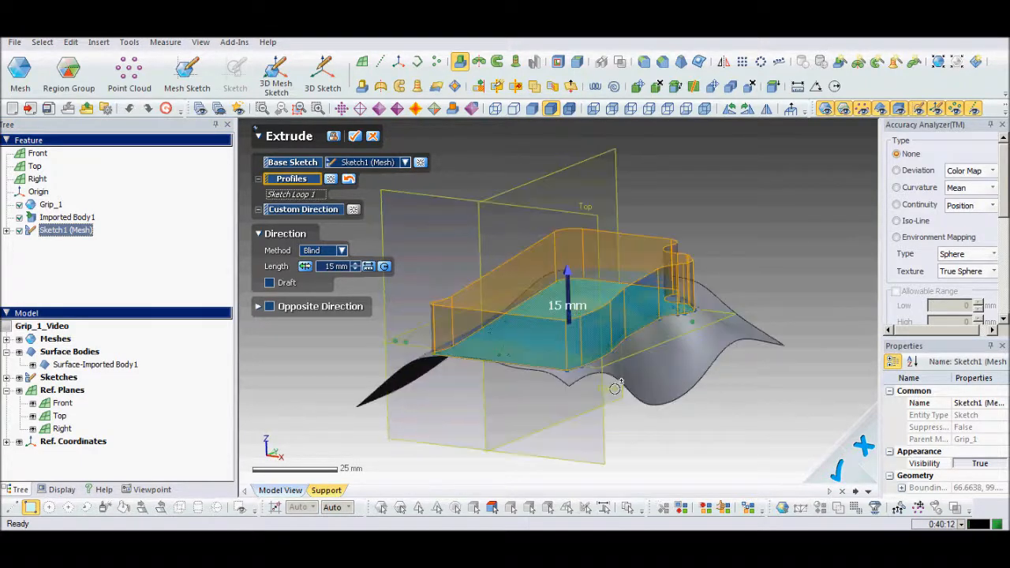
Set the extrusion method to Up To Surface with the freeform surface as limit, reverse the direction and create the solid.
left_click(342, 250)
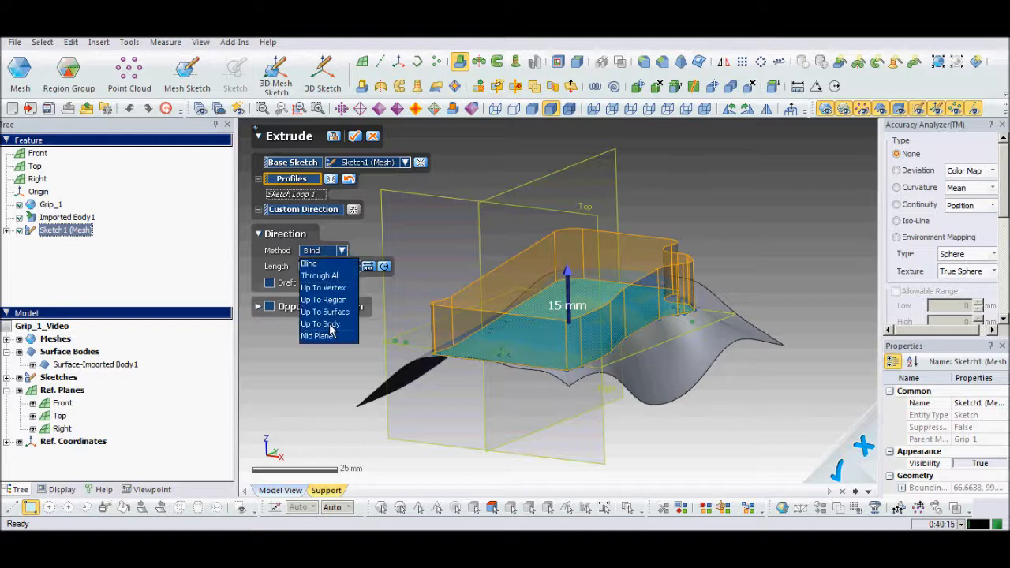
left_click(324, 312)
left_click(687, 326)
left_click(592, 316)
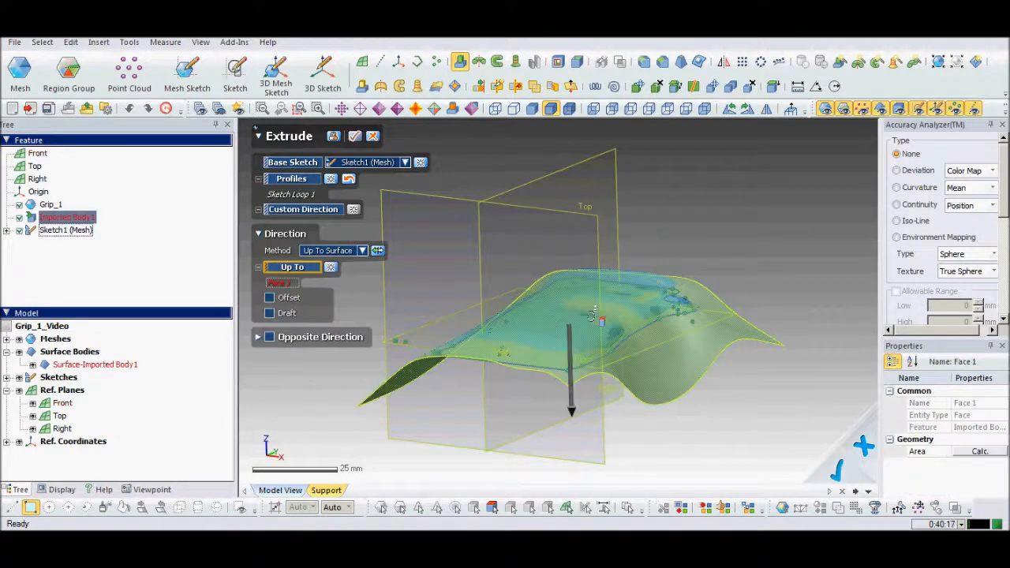
left_click(378, 252)
right_click_drag(704, 248, 717, 265)
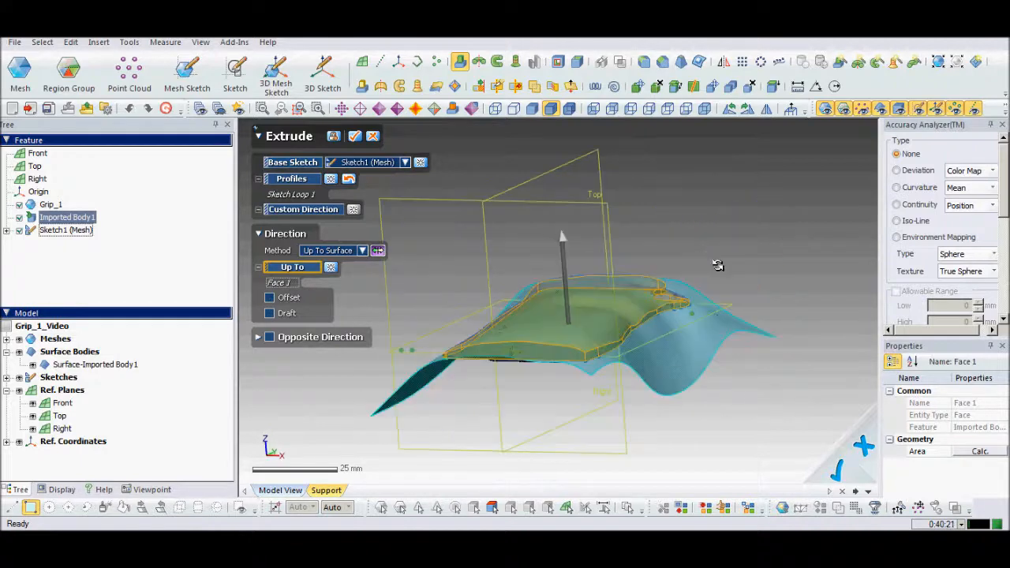
left_click(354, 136)
Hide the surface bodies and inspect the extruded solid overlaid on the grip mesh from several angles.
right_click_drag(442, 315, 574, 340)
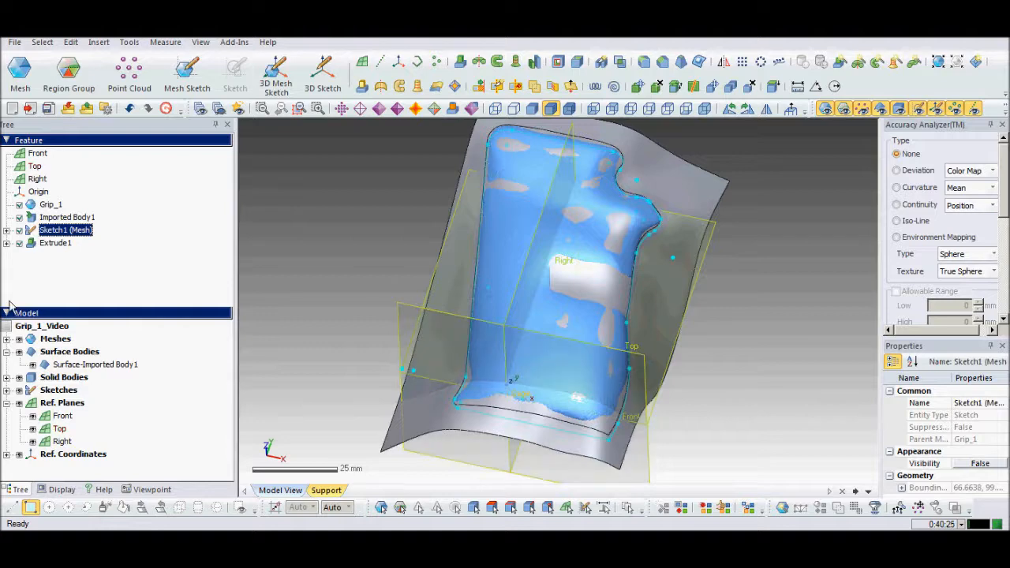
left_click(19, 352)
mouse_move(496, 284)
right_mouse_down()
mouse_move(601, 230)
mouse_move(595, 313)
mouse_move(503, 188)
mouse_move(549, 298)
mouse_move(489, 334)
mouse_move(295, 329)
right_mouse_up()
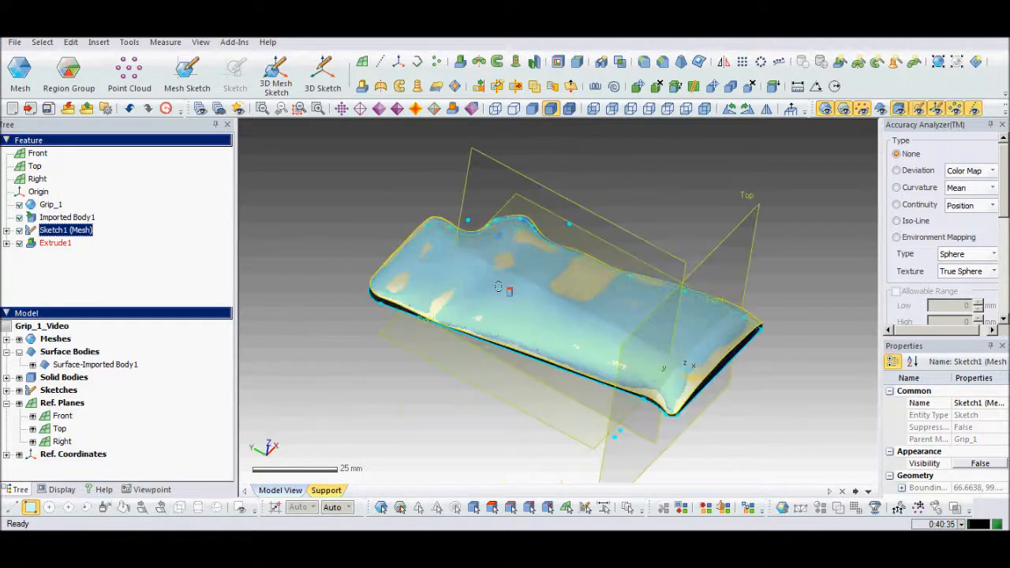
right_click_drag(546, 247, 624, 223)
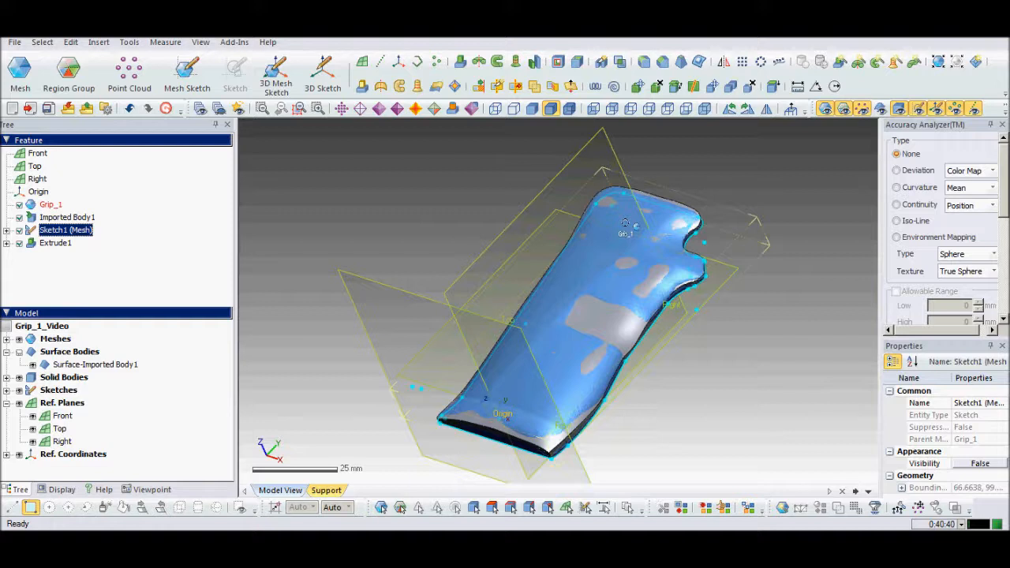
right_click_drag(506, 388, 638, 272)
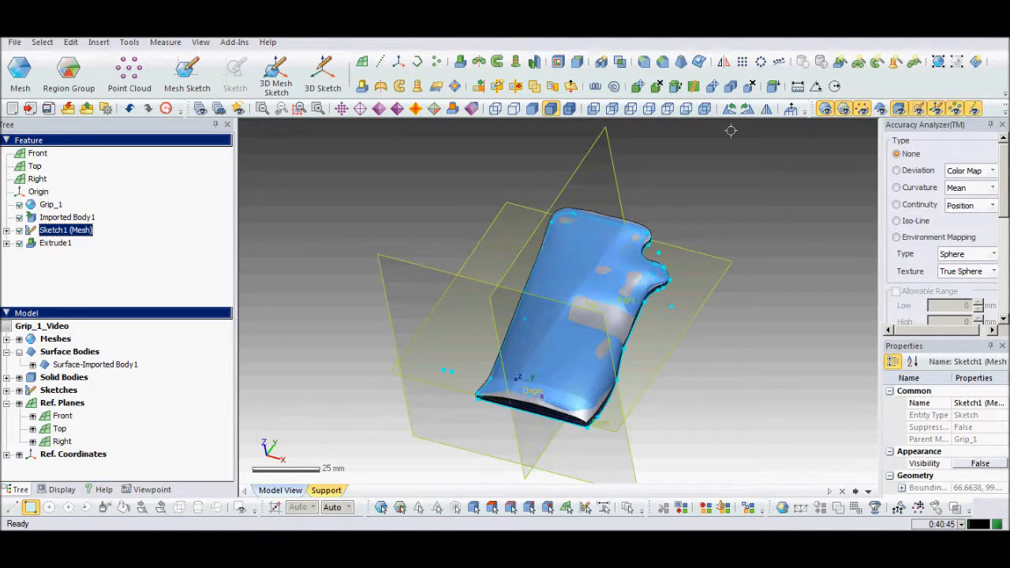
Compare the extruded solid alone with the scan mesh alone by toggling the visibility of meshes and solid bodies.
left_click(844, 109)
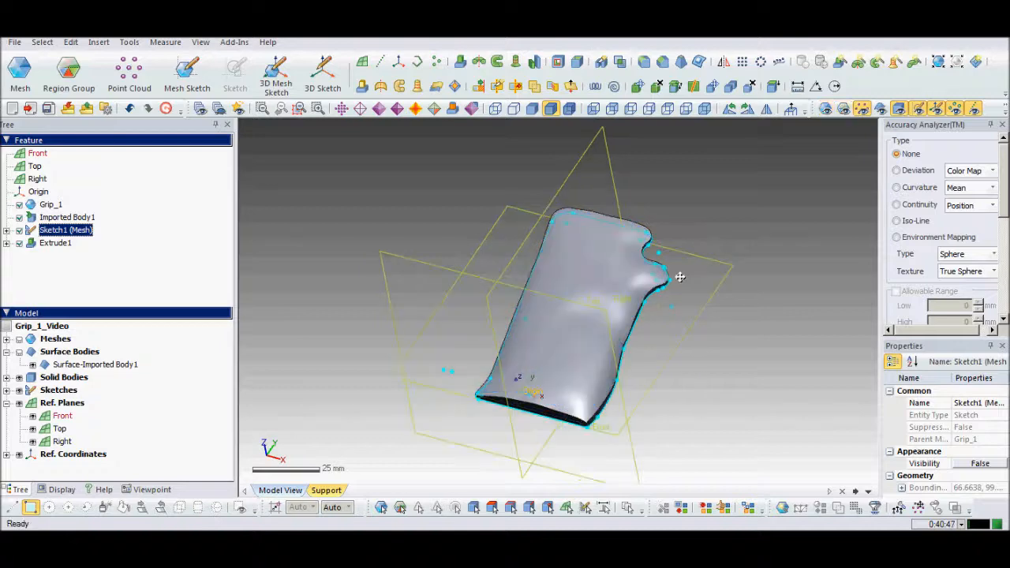
right_click_drag(679, 277, 665, 260)
left_click(843, 110)
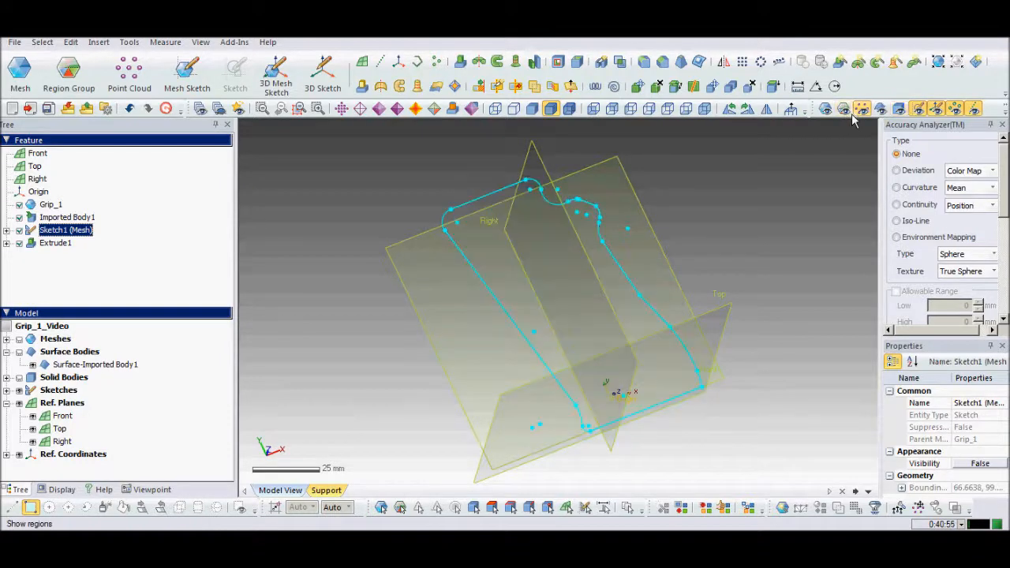
left_click(844, 110)
right_click_drag(527, 328, 530, 346)
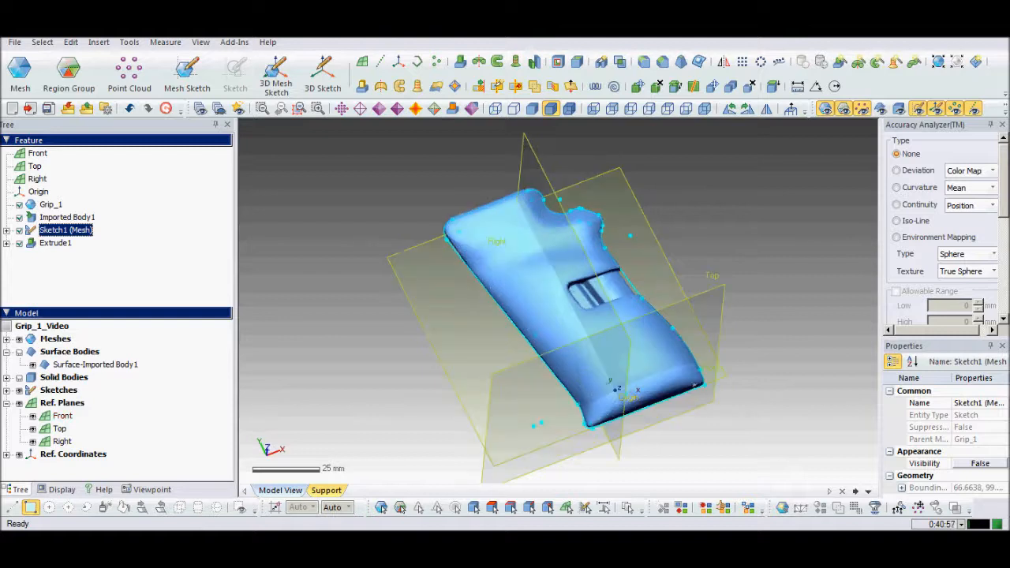